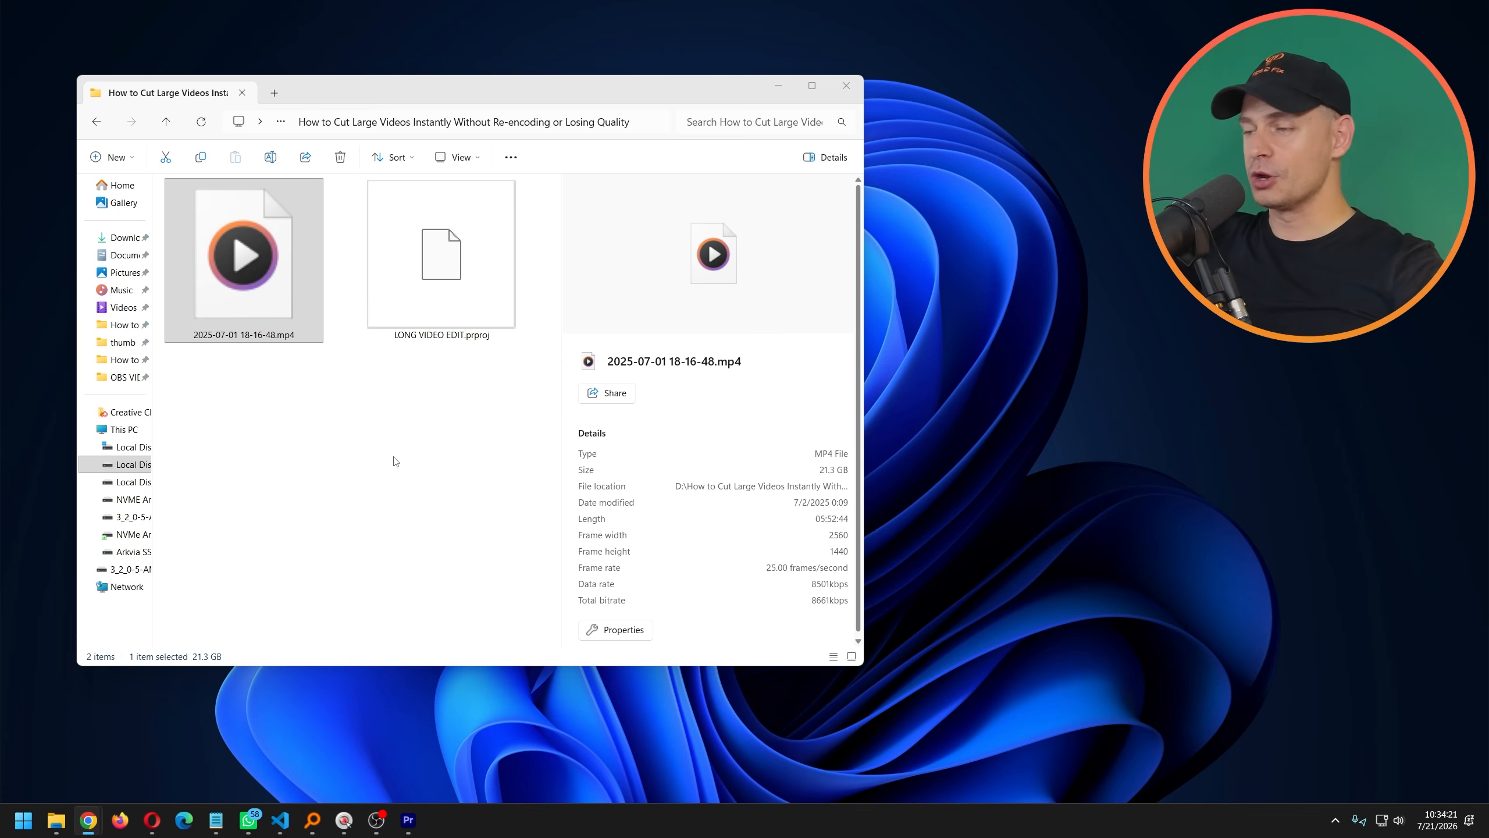
{"action": "left_click", "coordinate": [300, 259]}
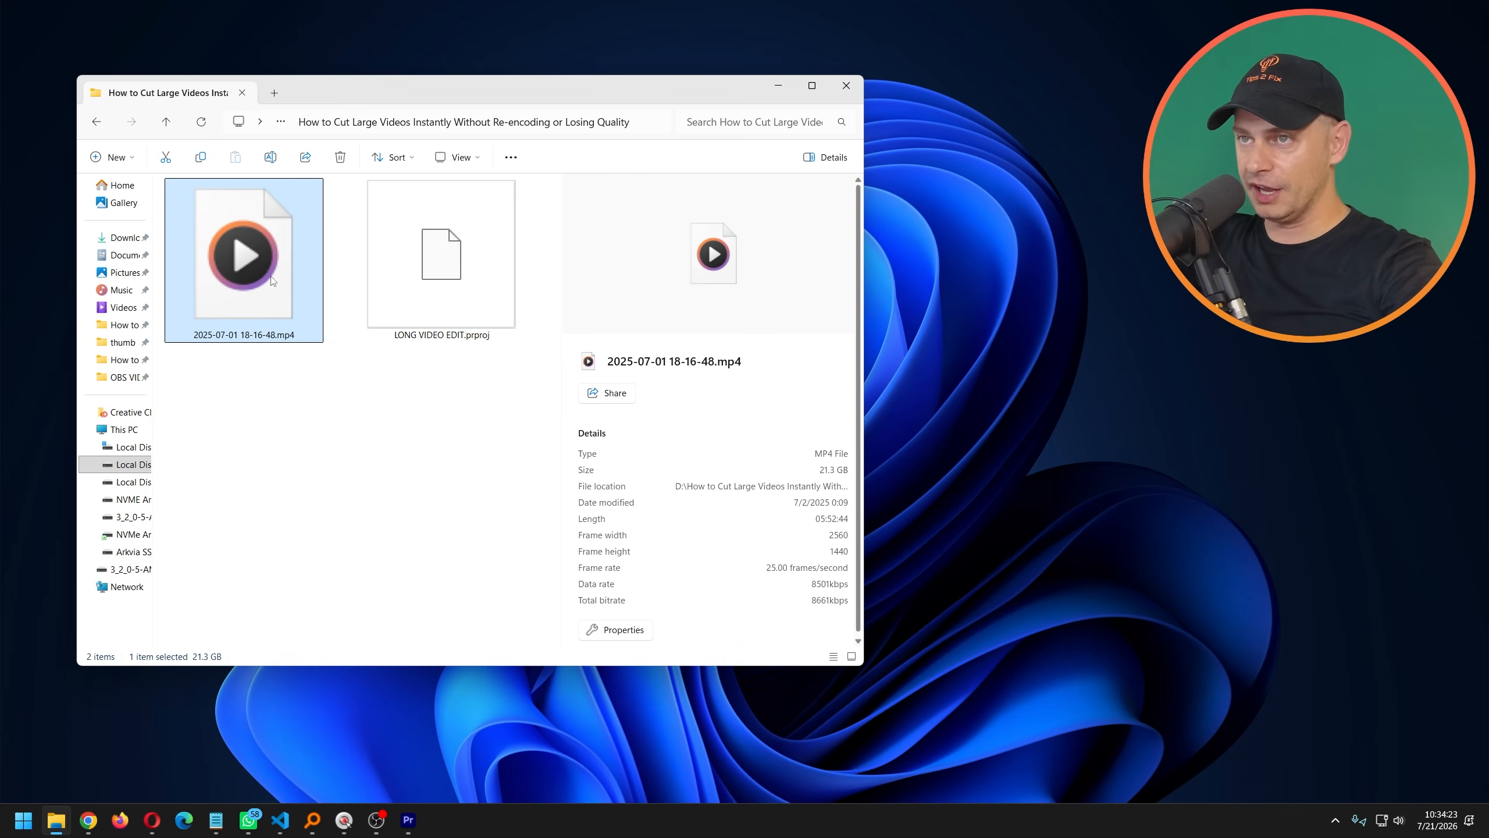
{"action": "left_click", "coordinate": [830, 473]}
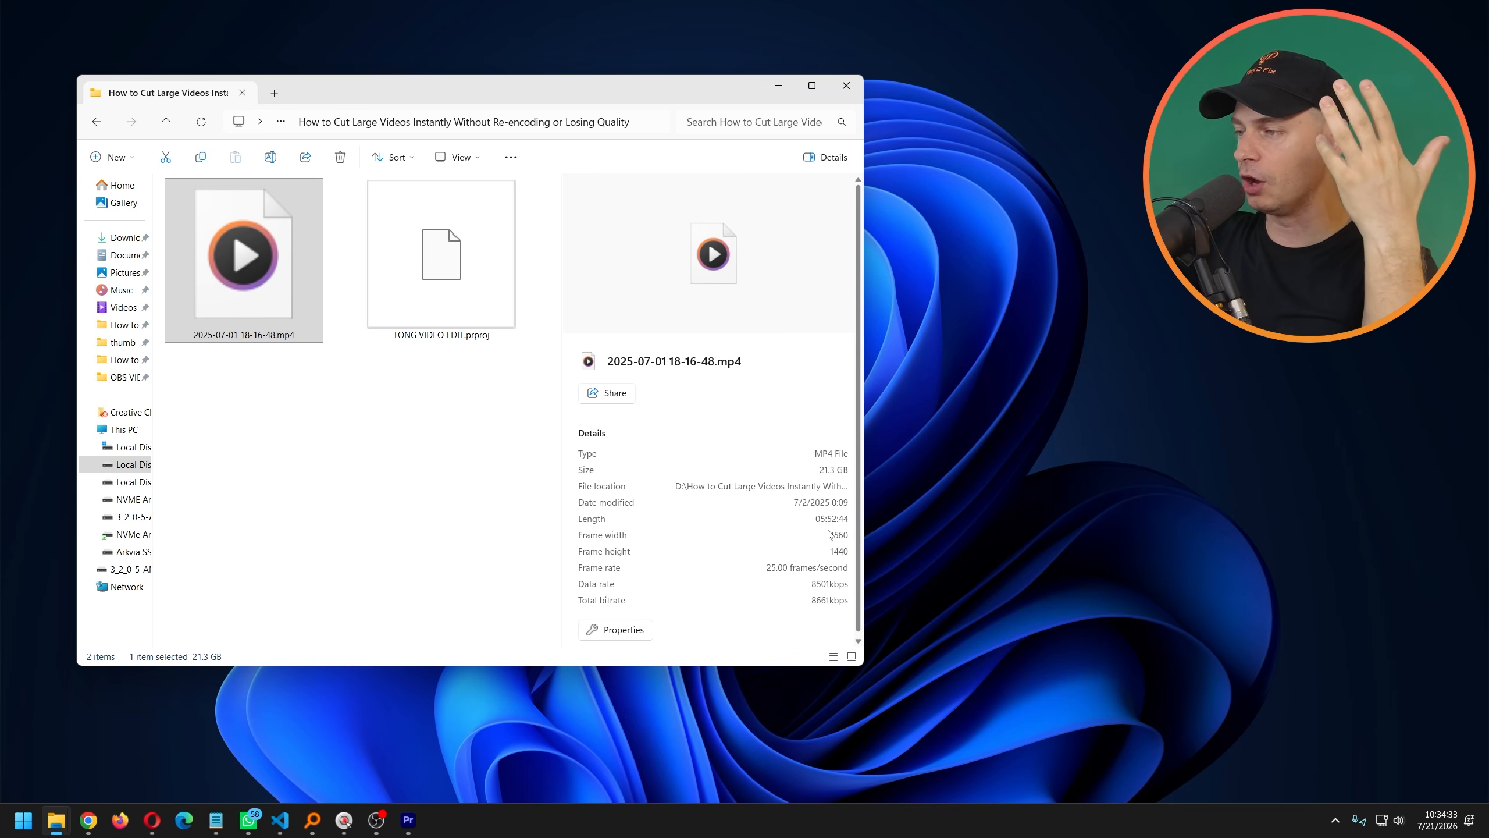
{"action": "left_click", "coordinate": [241, 236]}
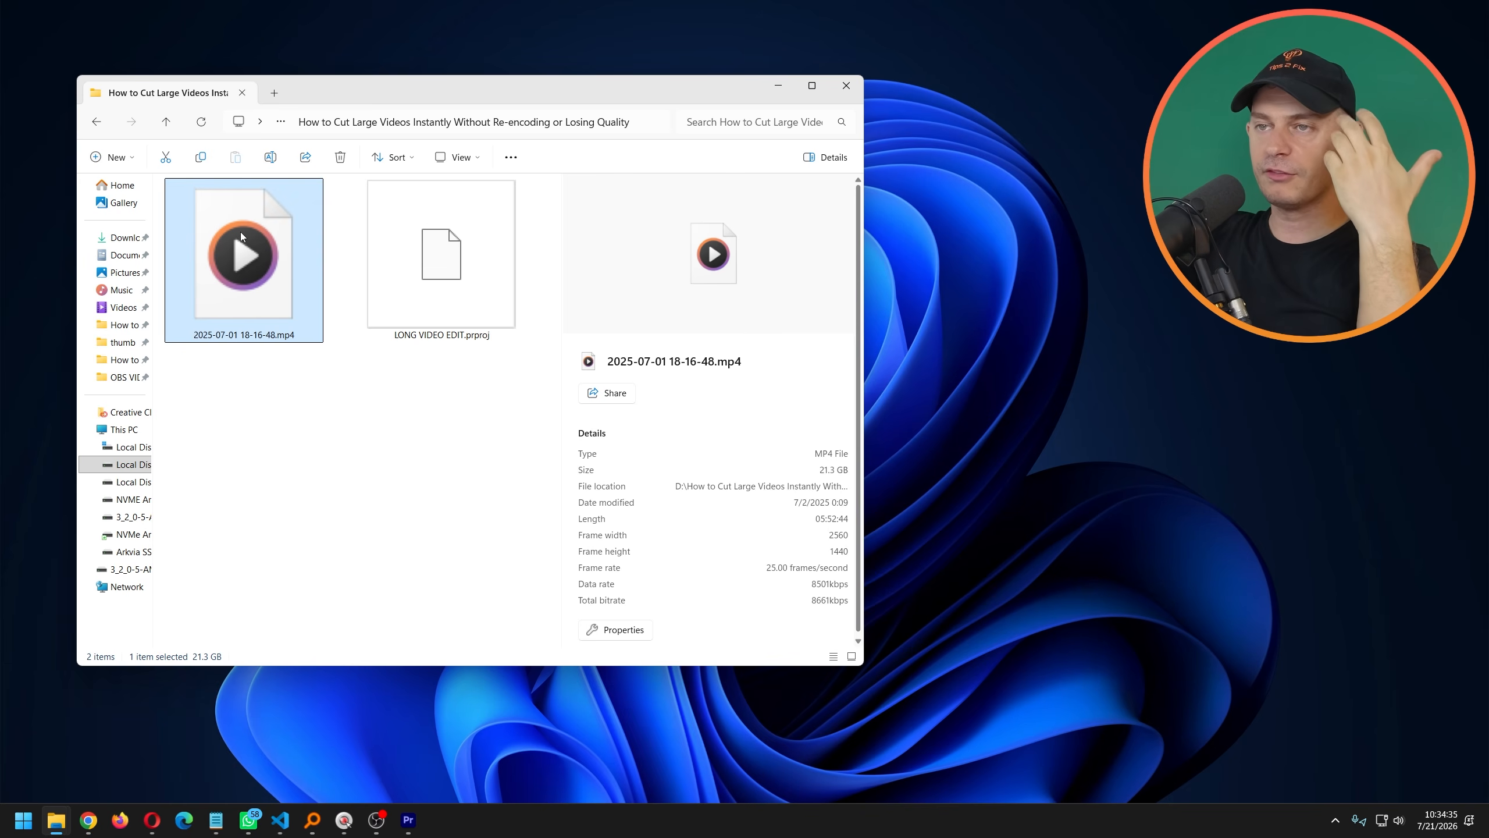
{"action": "mouse_move", "coordinate": [364, 833]}
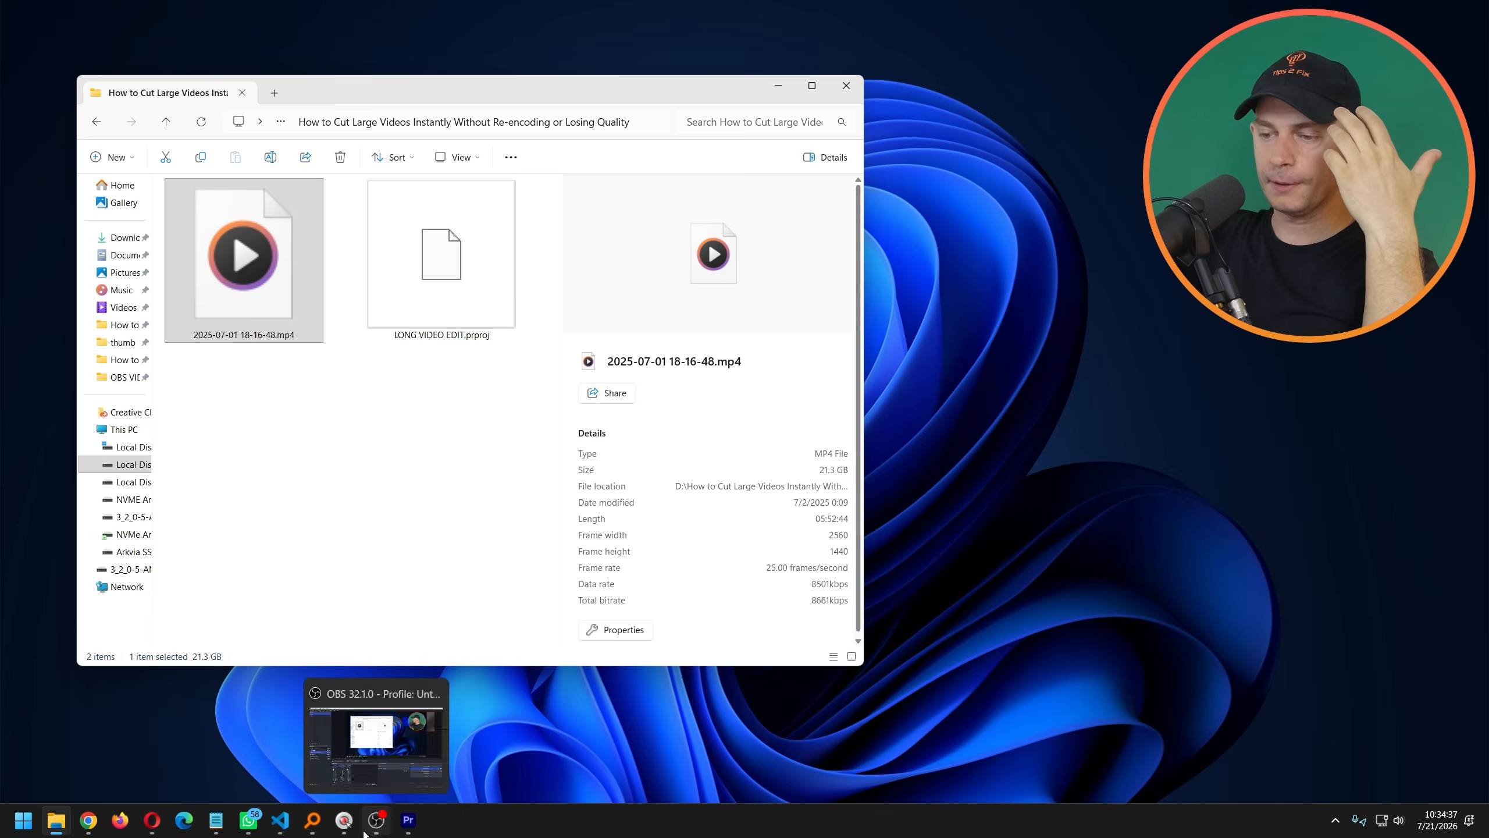
{"action": "left_click_drag", "start_coordinate": [523, 539], "coordinate": [425, 543]}
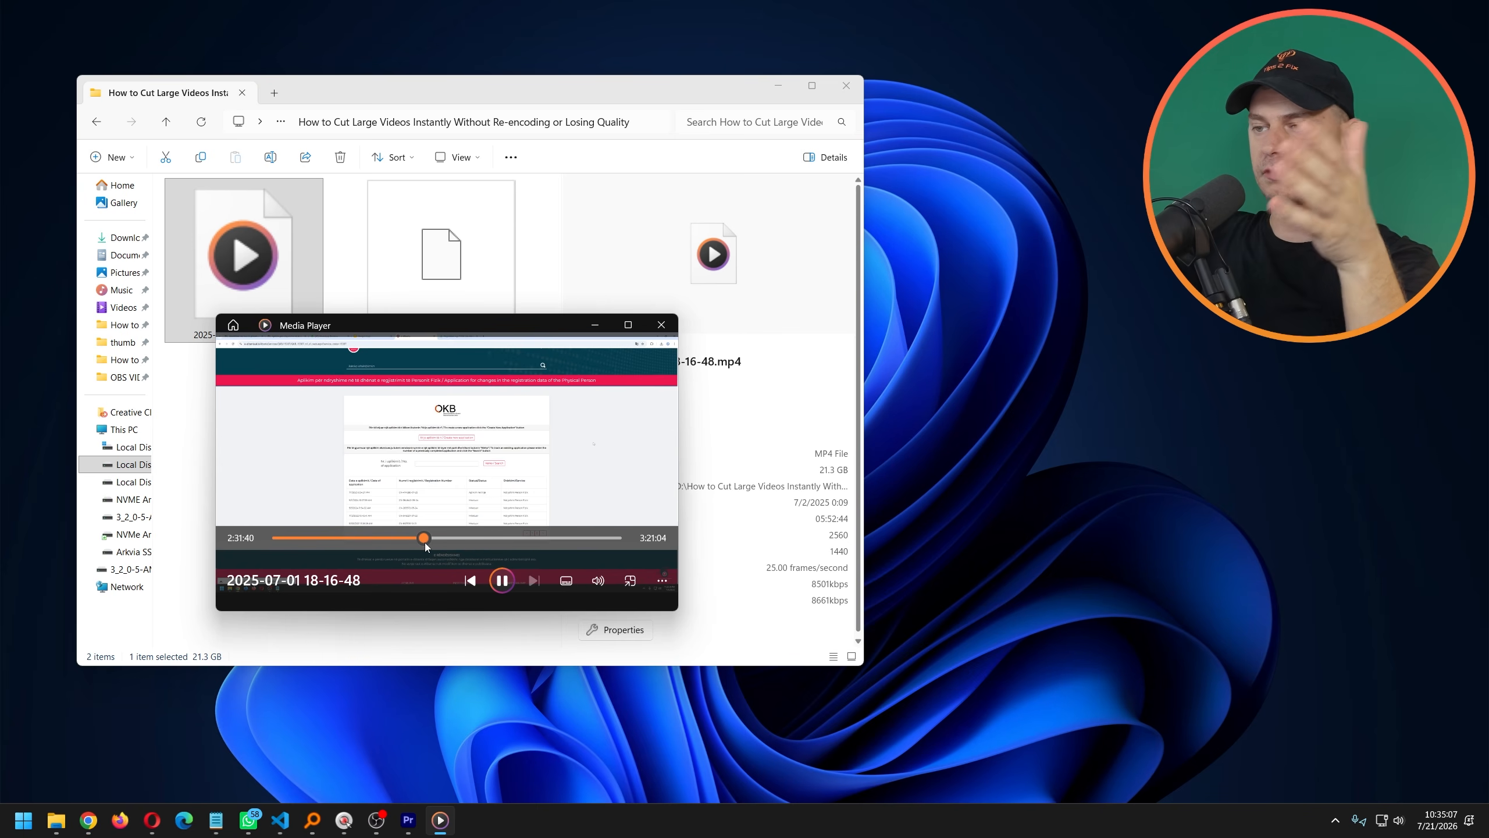
{"action": "left_click", "coordinate": [385, 516]}
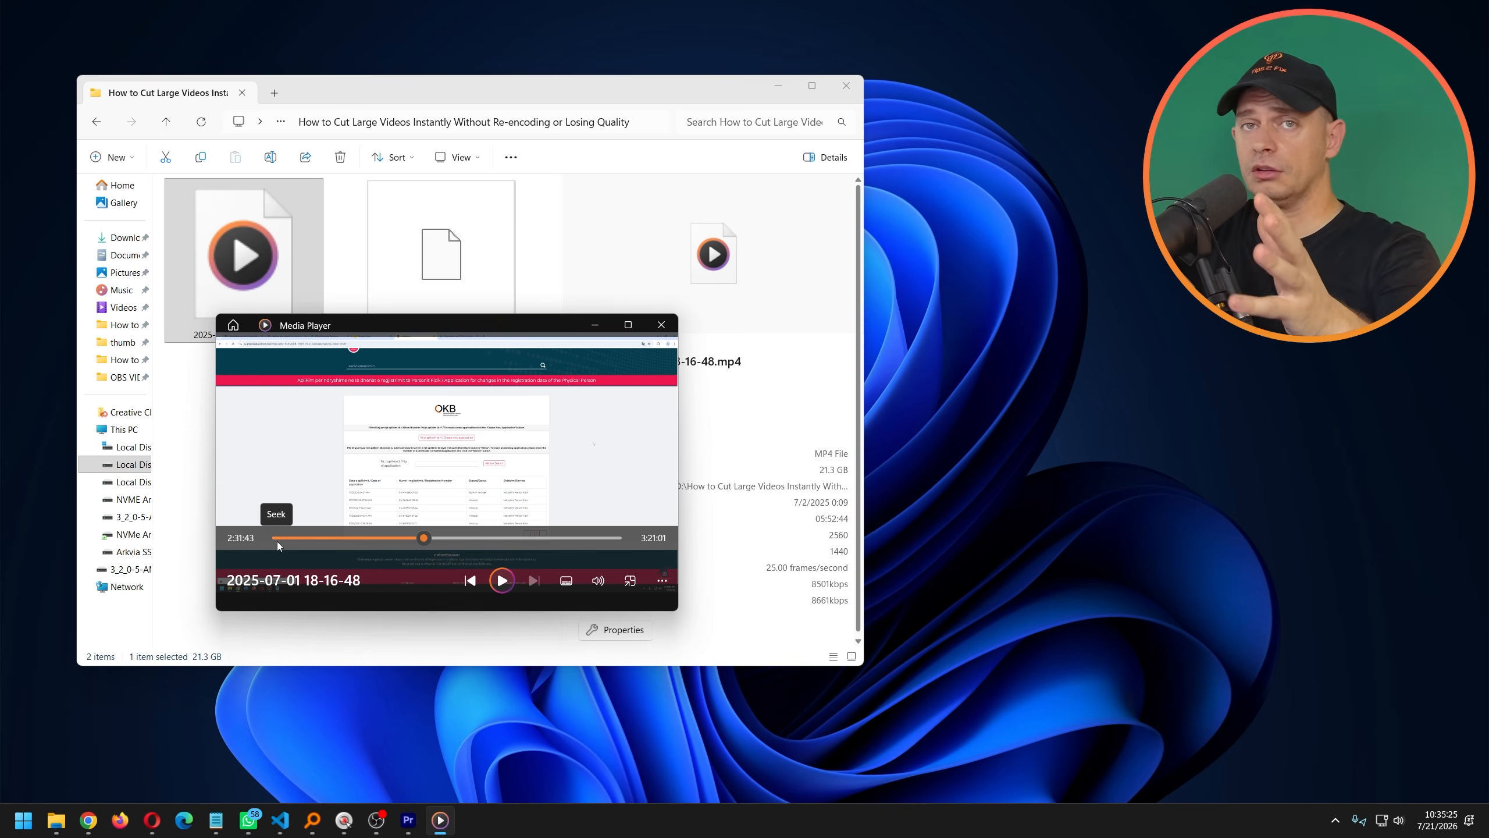
{"action": "mouse_move", "coordinate": [418, 823]}
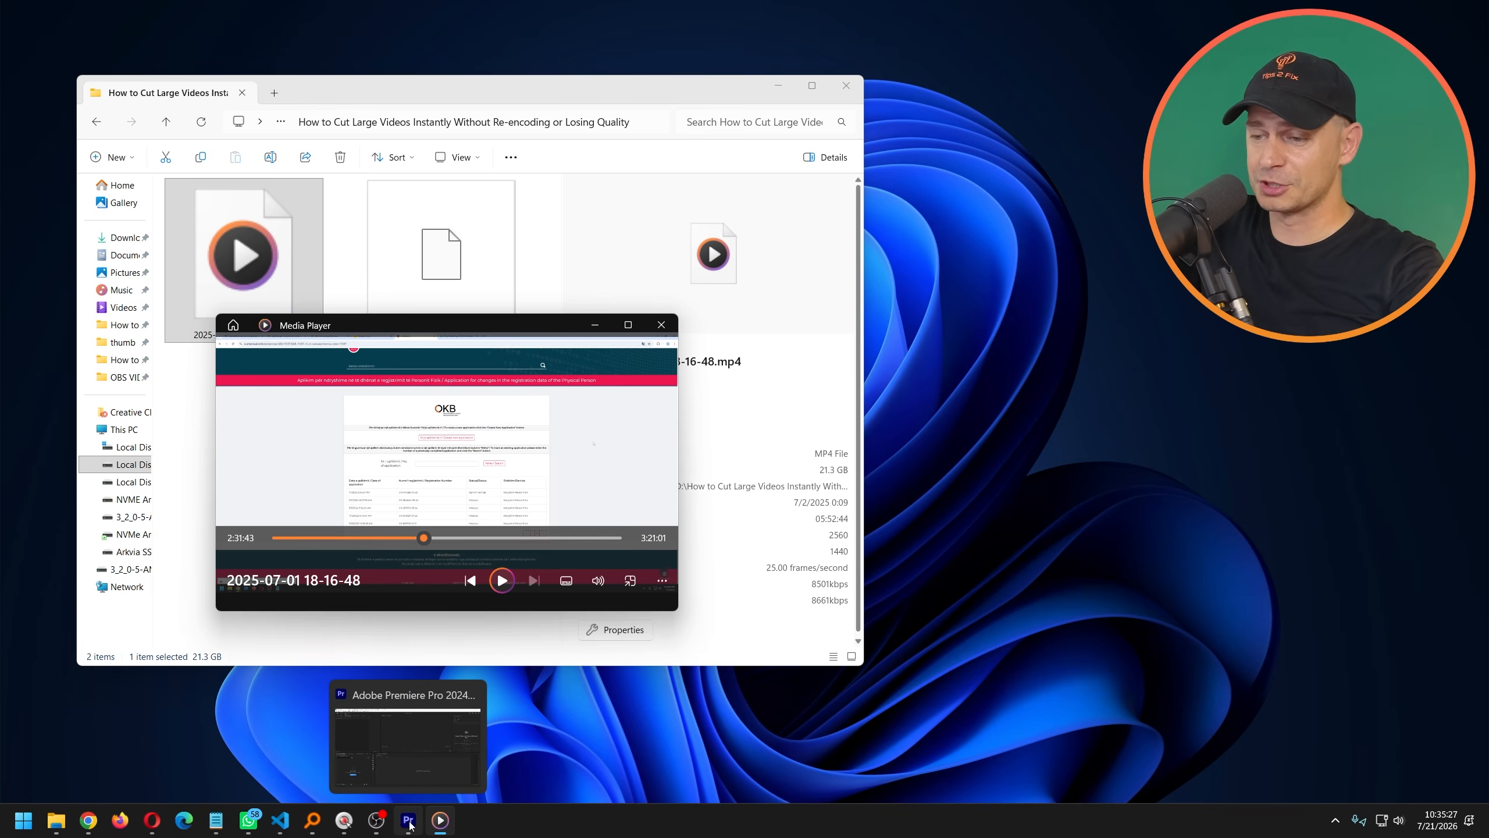
{"action": "left_click", "coordinate": [416, 719]}
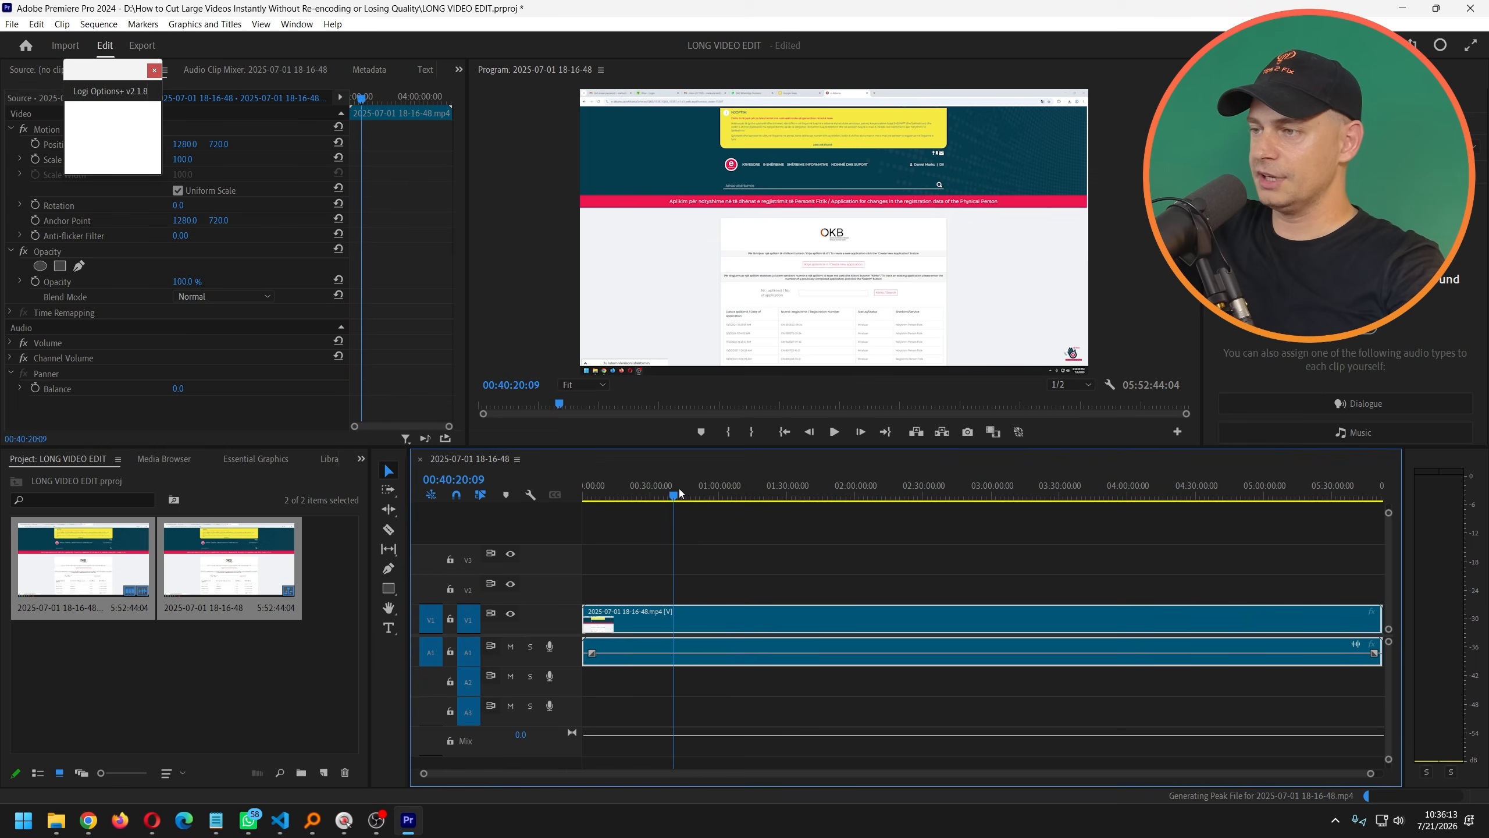
{"action": "left_click_drag", "start_coordinate": [674, 493], "coordinate": [704, 495]}
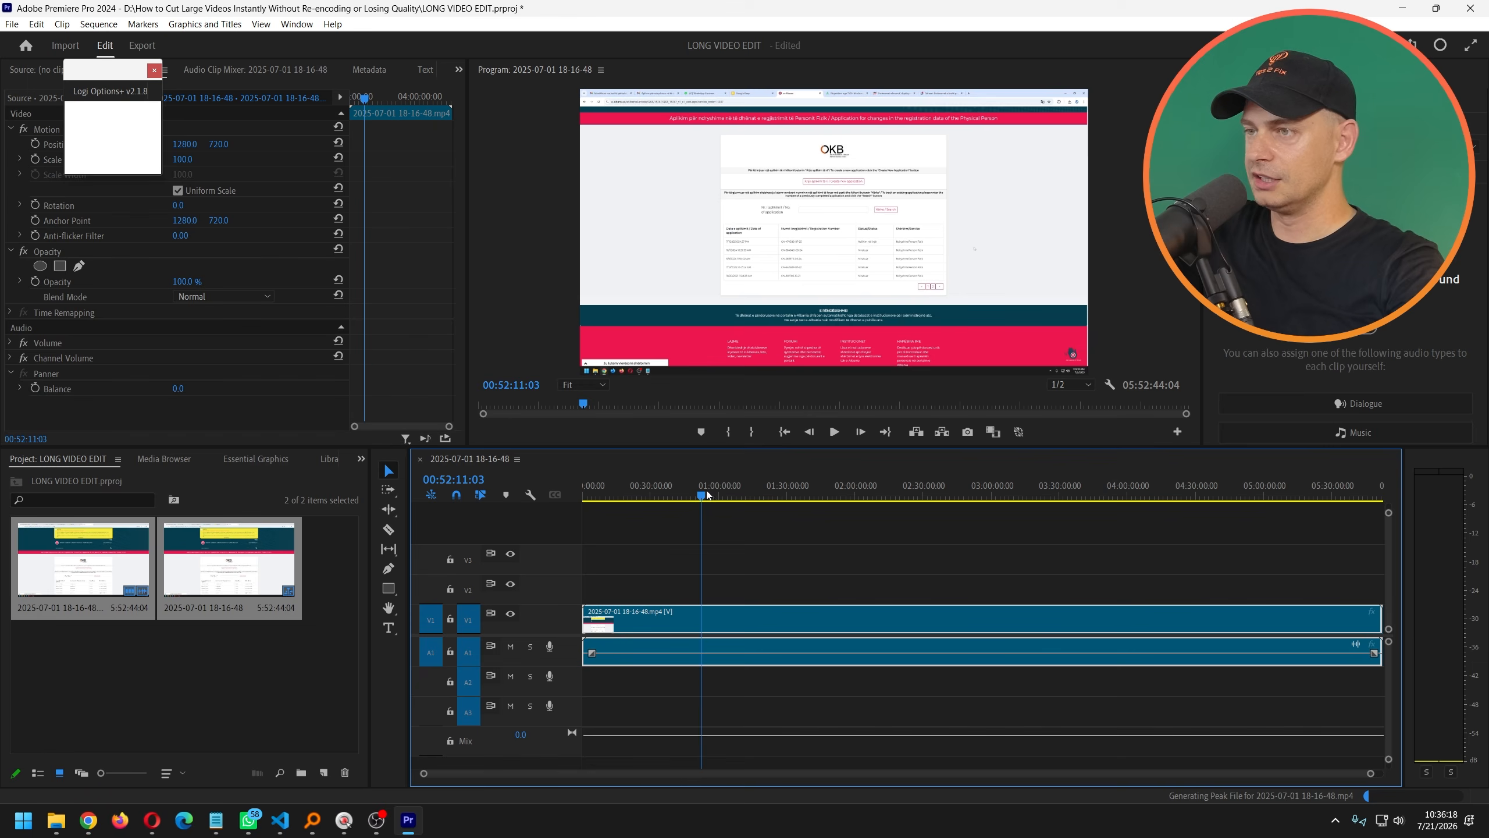
{"action": "key", "text": "c"}
{"action": "left_click", "coordinate": [704, 617]}
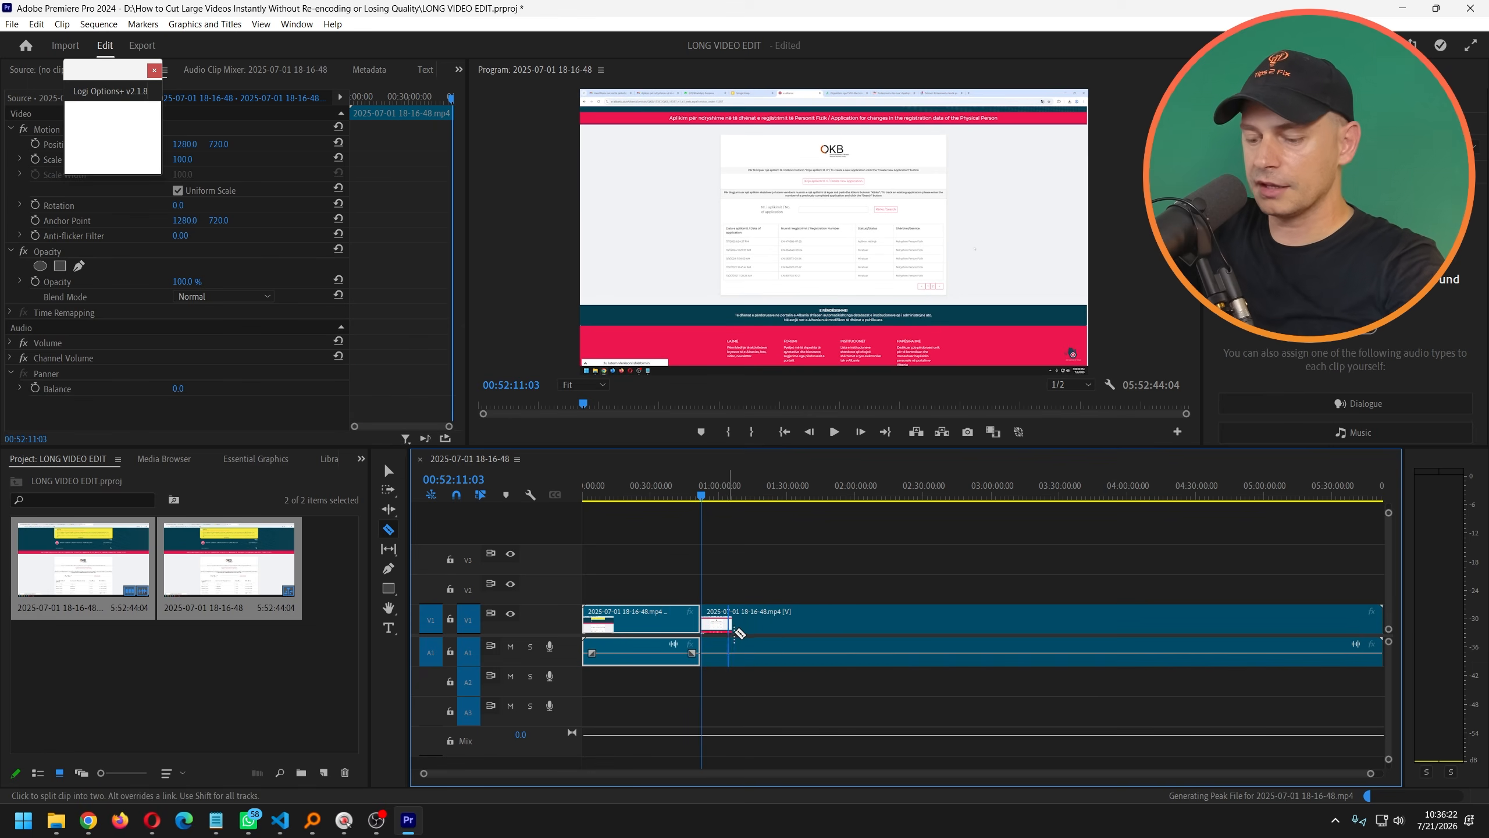
{"action": "key", "text": "v"}
{"action": "left_click", "coordinate": [799, 622]}
{"action": "key", "text": "Delete"}
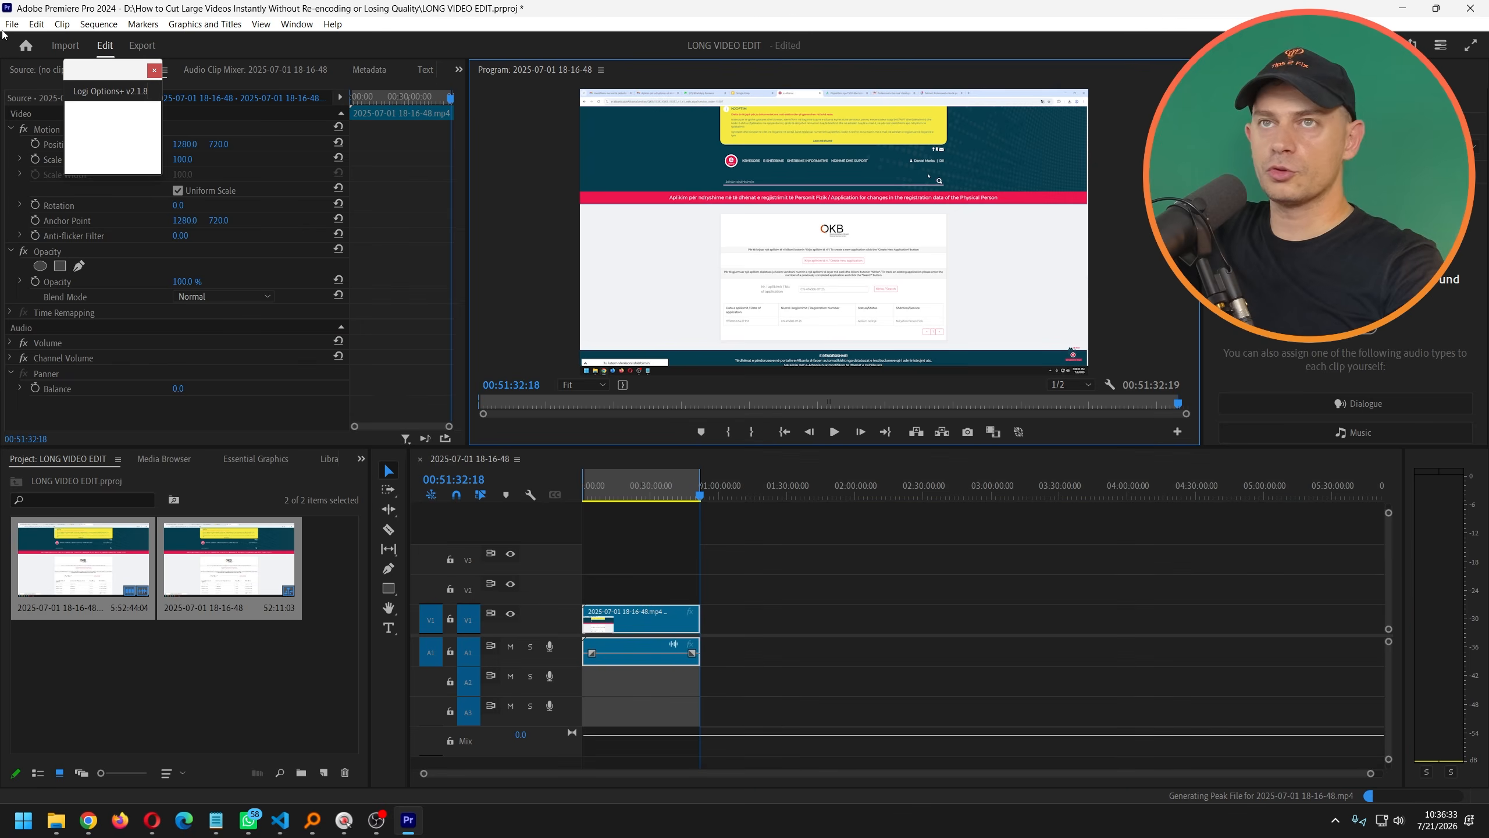
{"action": "left_click", "coordinate": [11, 24]}
{"action": "mouse_move", "coordinate": [71, 406]}
{"action": "left_click", "coordinate": [270, 406]}
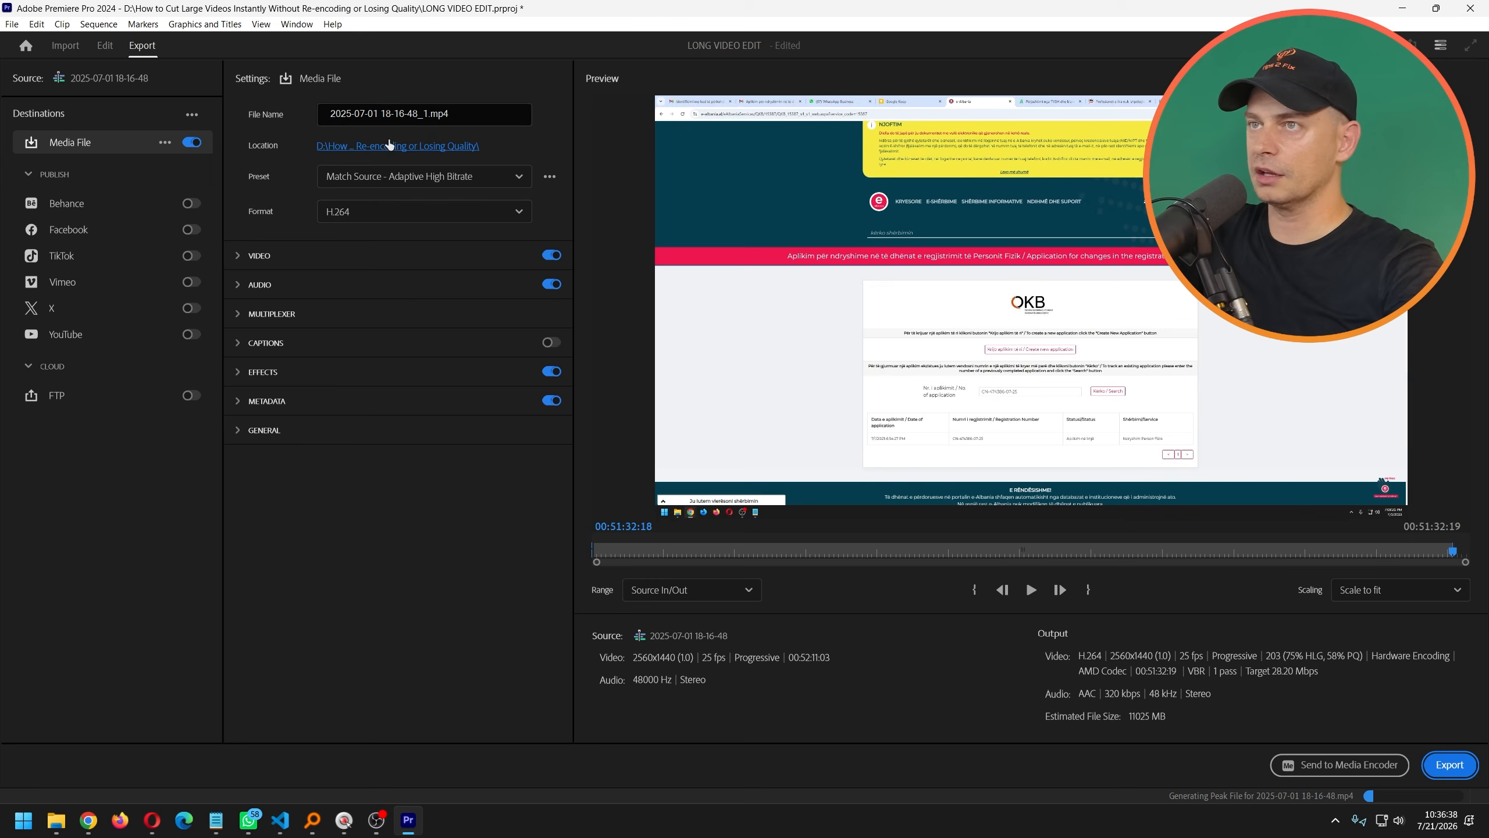
{"action": "left_click", "coordinate": [1449, 765]}
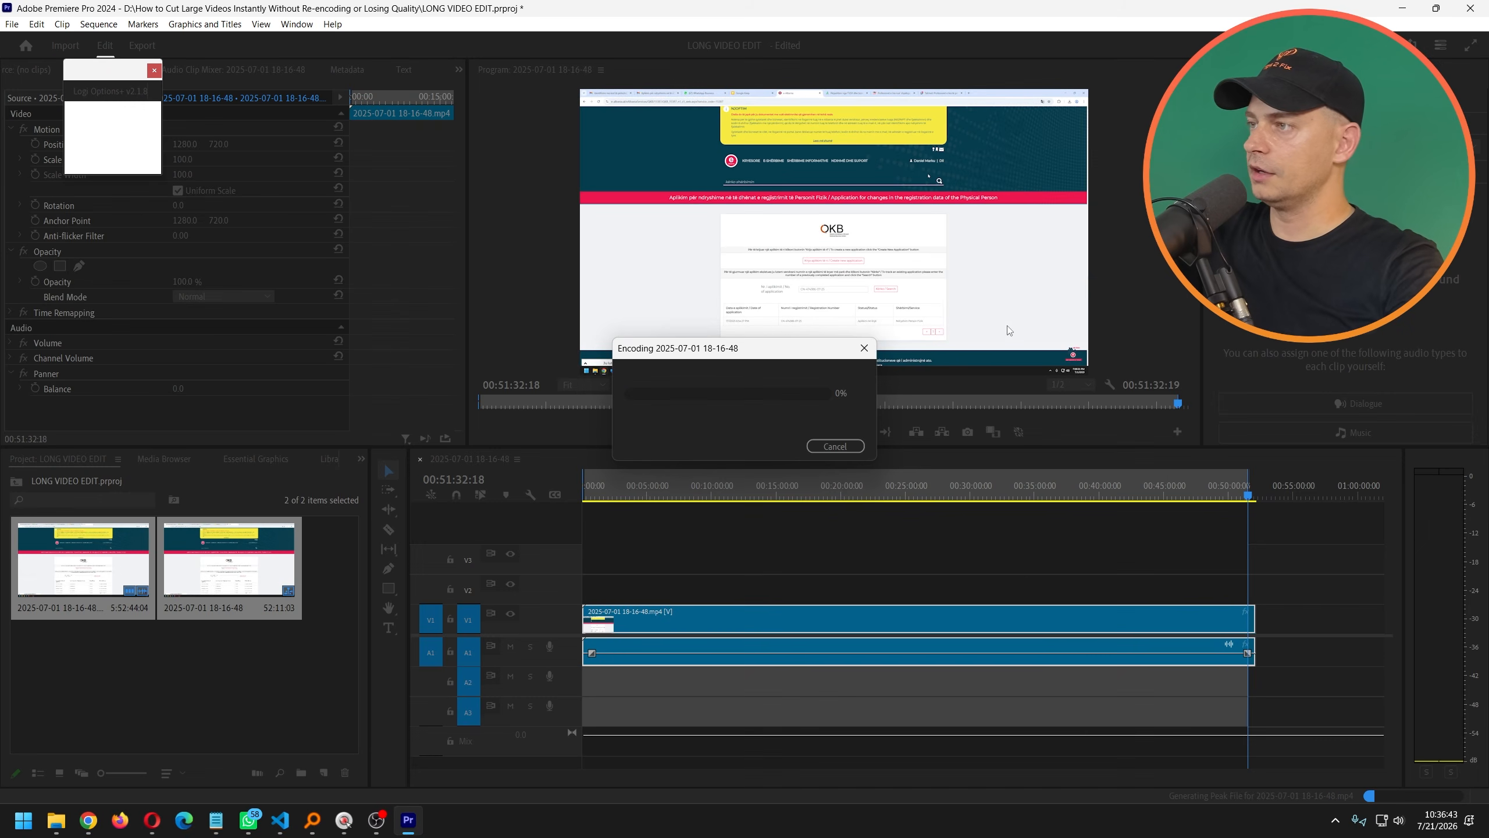
{"action": "left_click_drag", "start_coordinate": [805, 346], "coordinate": [545, 462]}
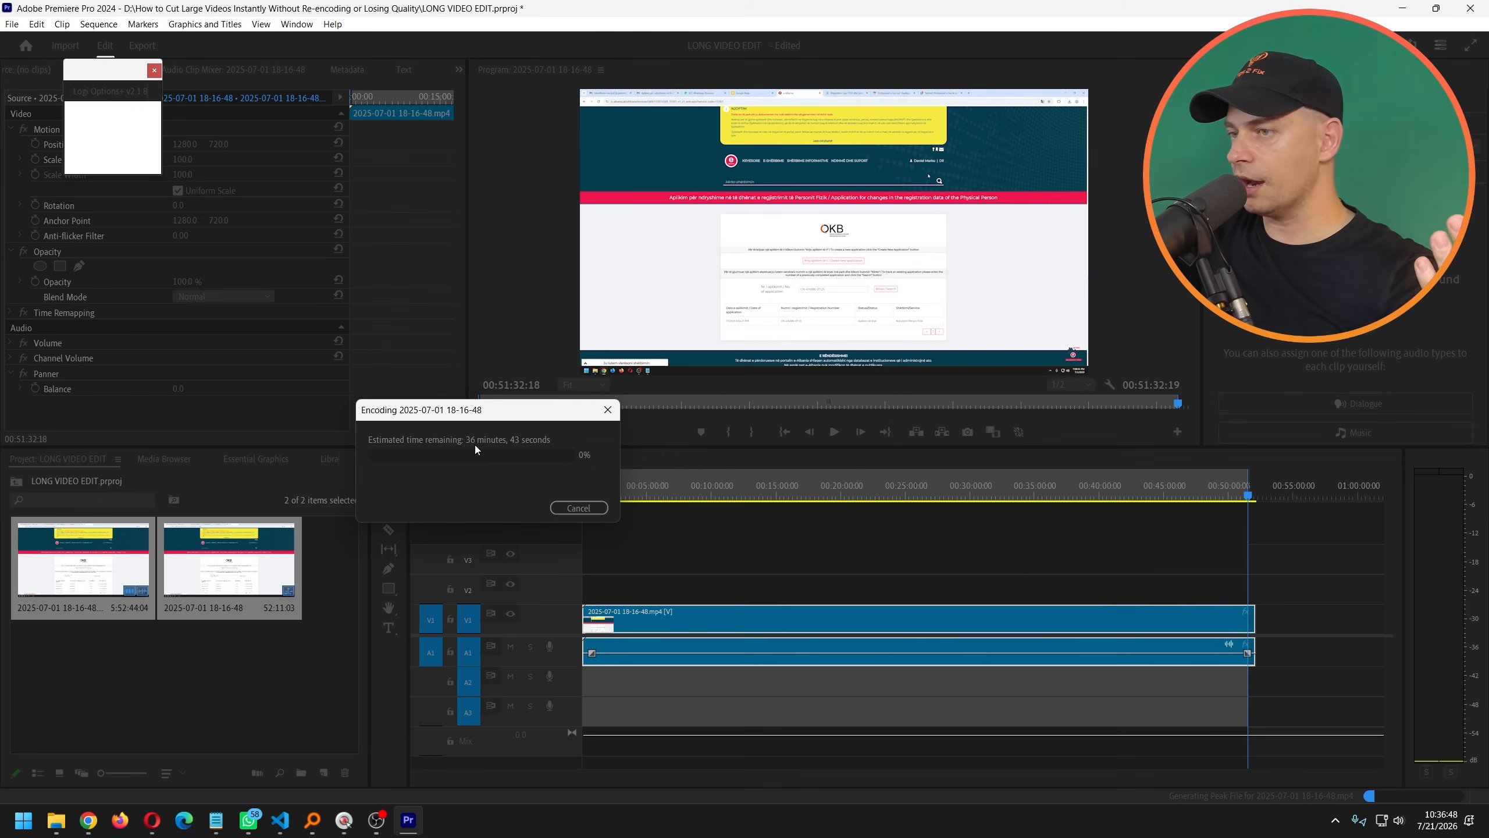
{"action": "left_click", "coordinate": [578, 508]}
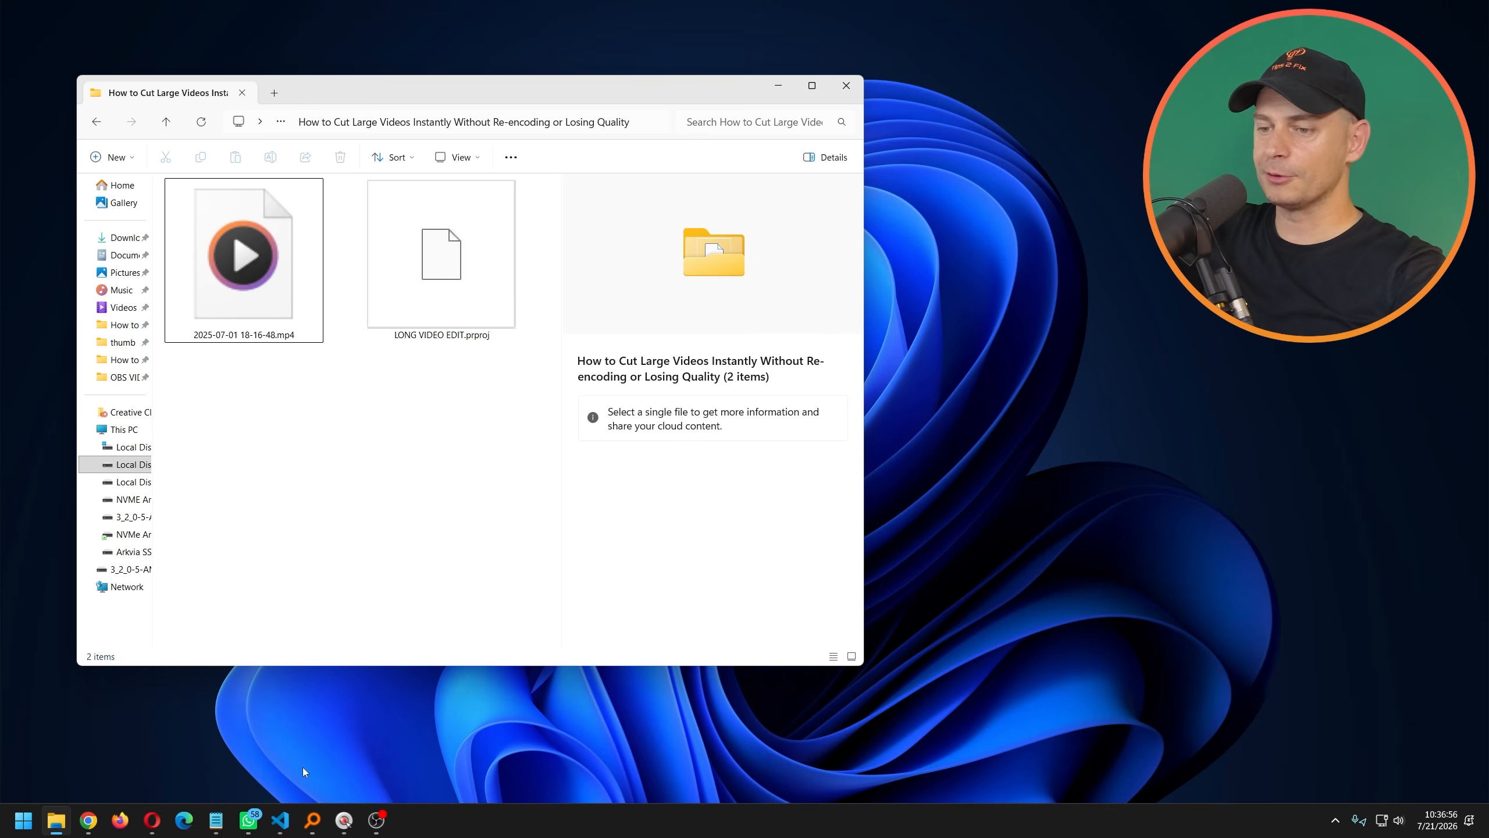
- Switch to Chrome, search Google for "lossless cut" and open the mifi/lossless-cut GitHub repository in a maximized window
{"action": "mouse_move", "coordinate": [88, 820]}
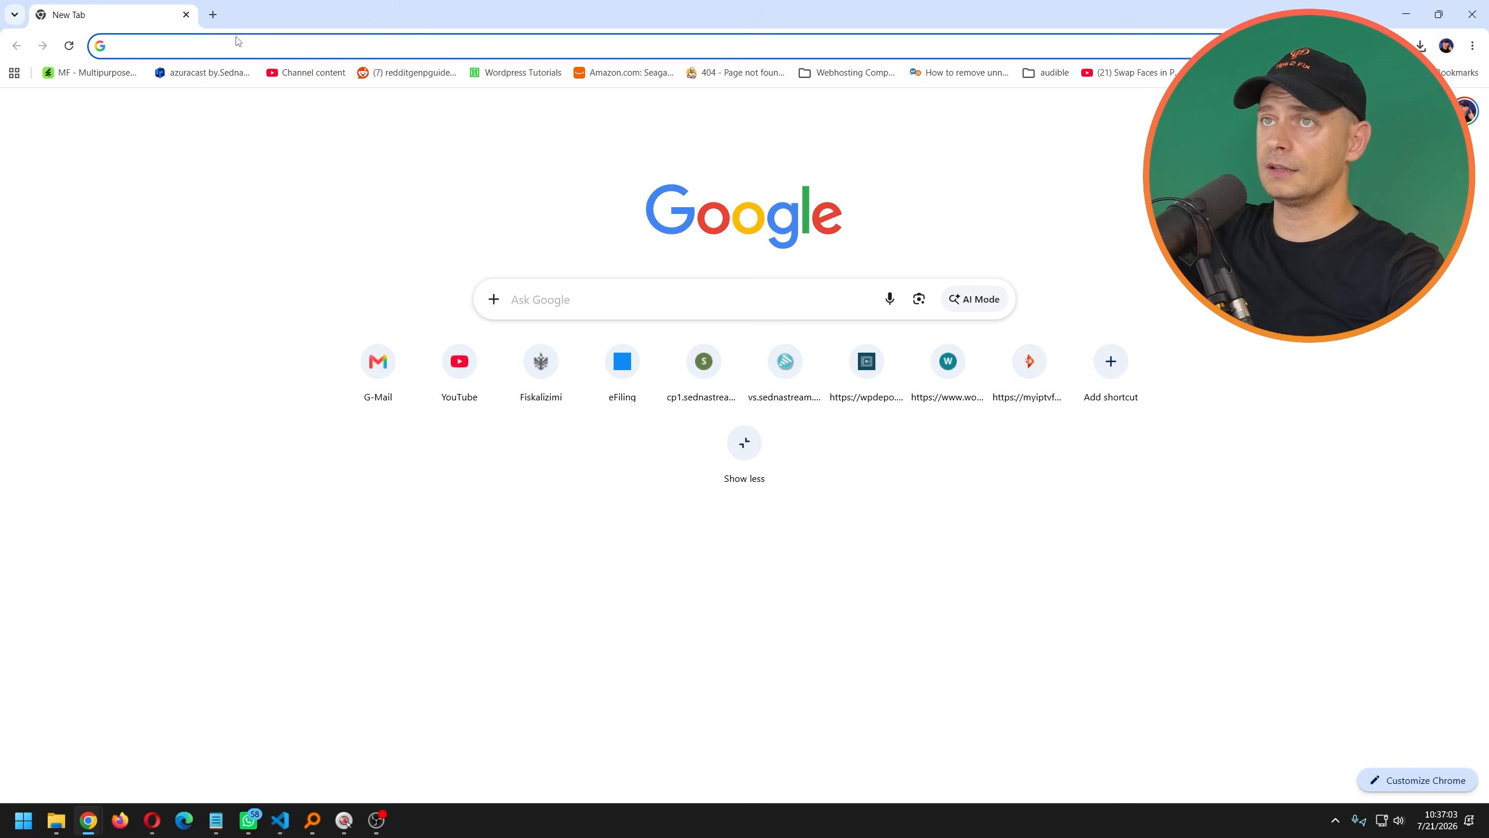
{"action": "left_click", "coordinate": [265, 50]}
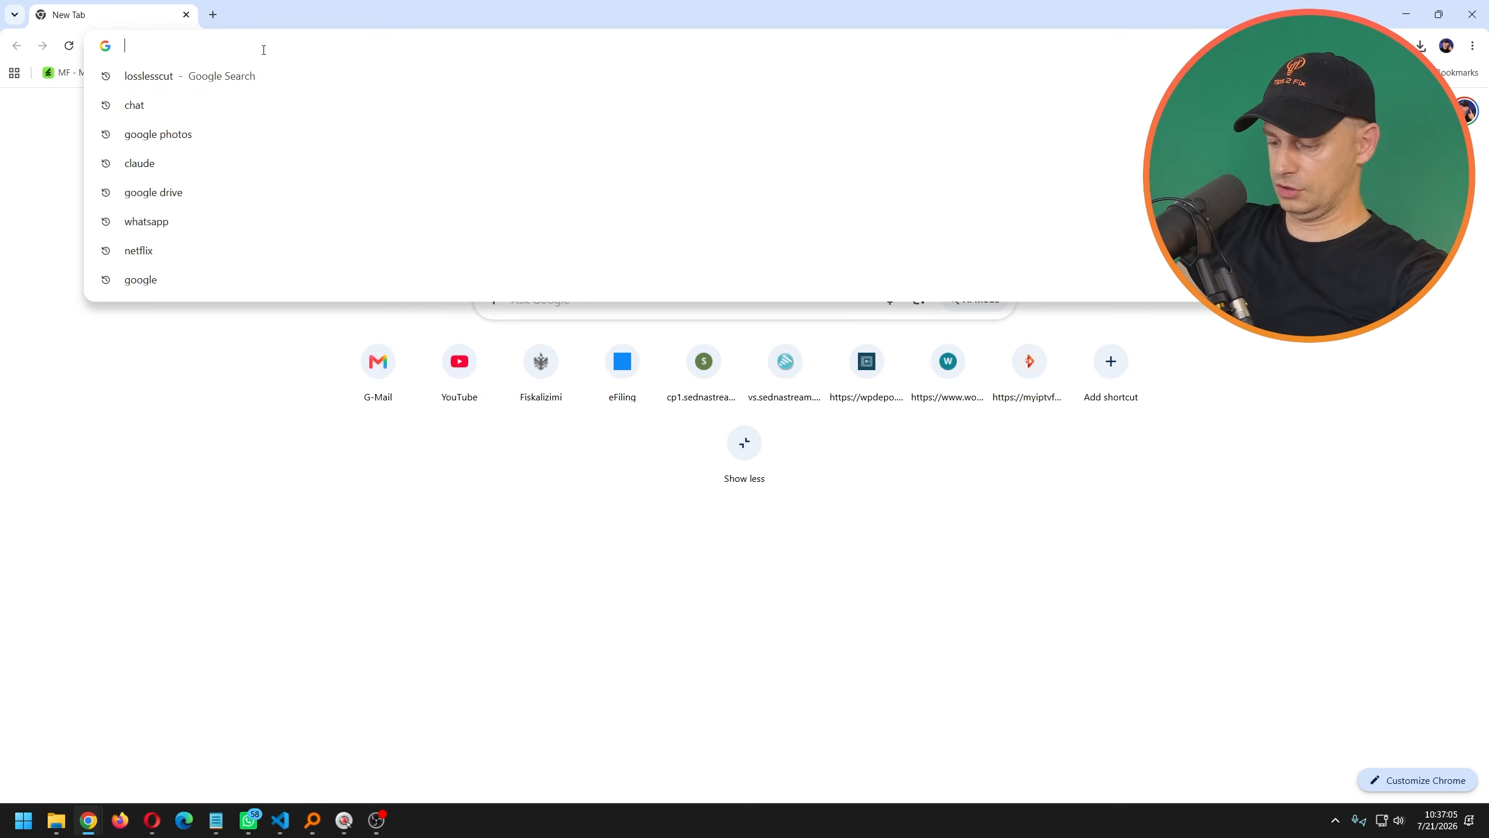
{"action": "type", "text": "lossless"}
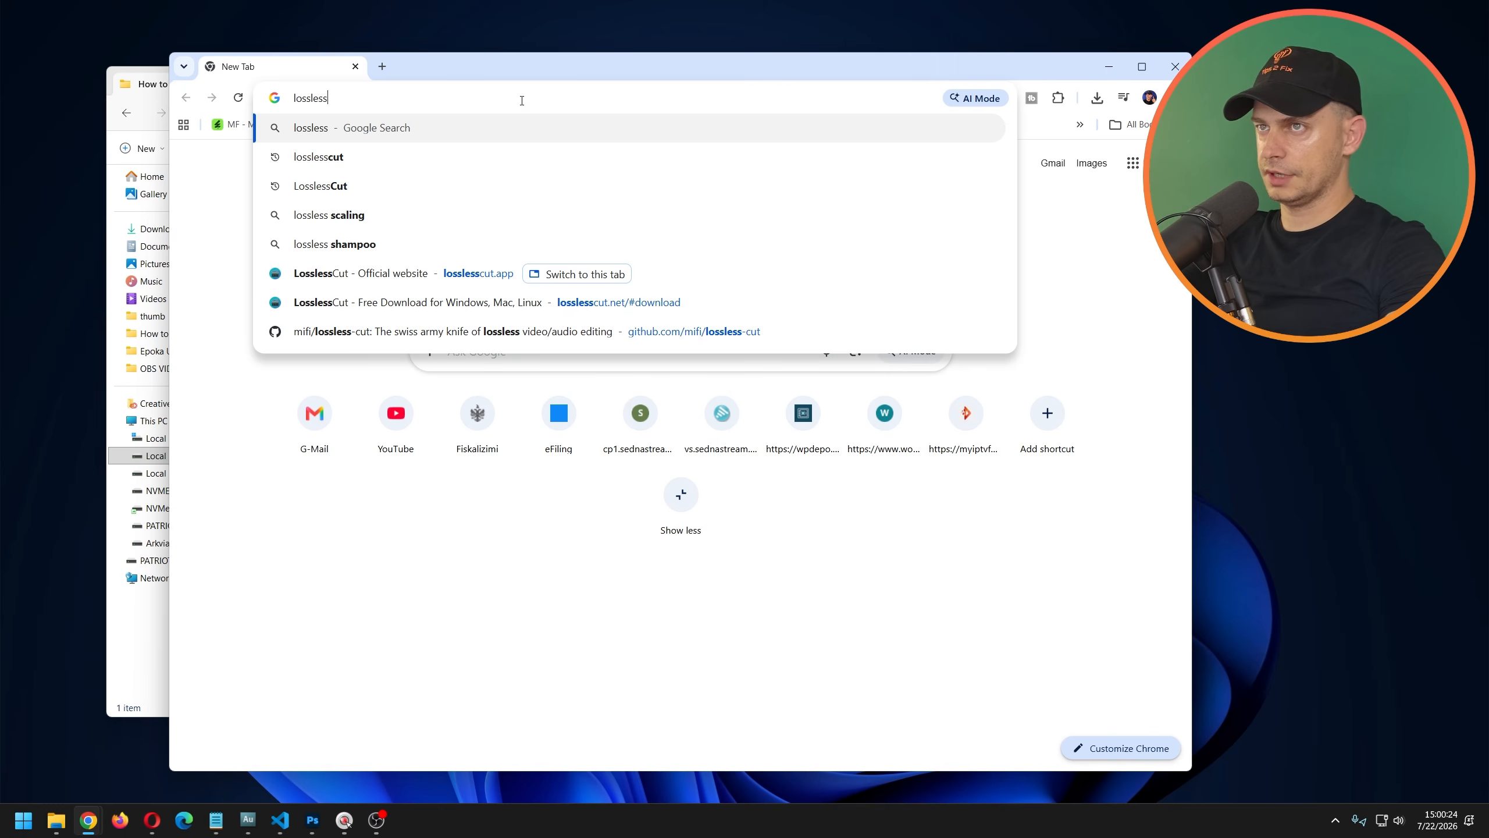
{"action": "type", "text": "cut"}
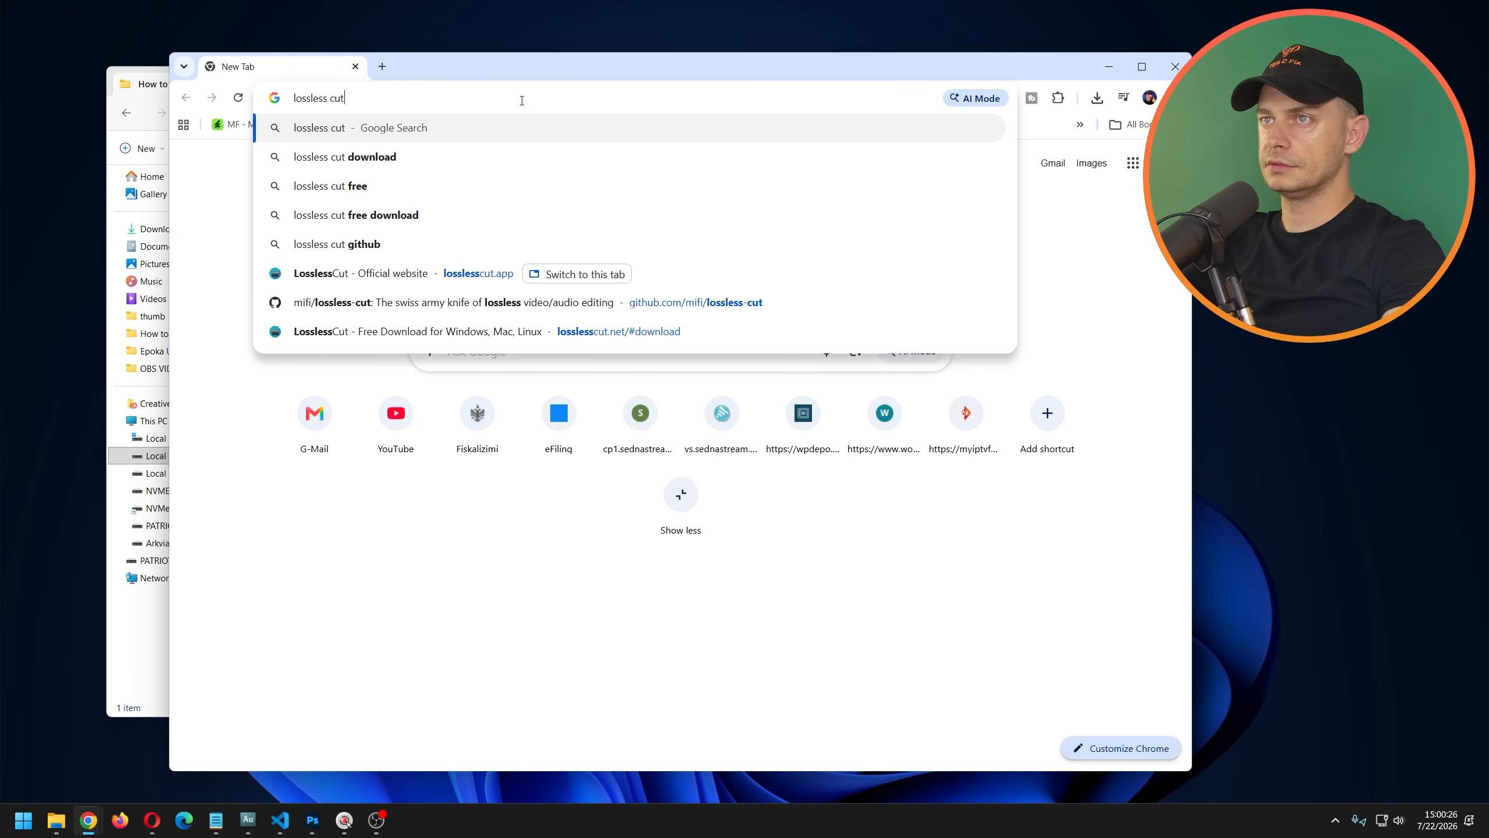
{"action": "key", "text": "Return"}
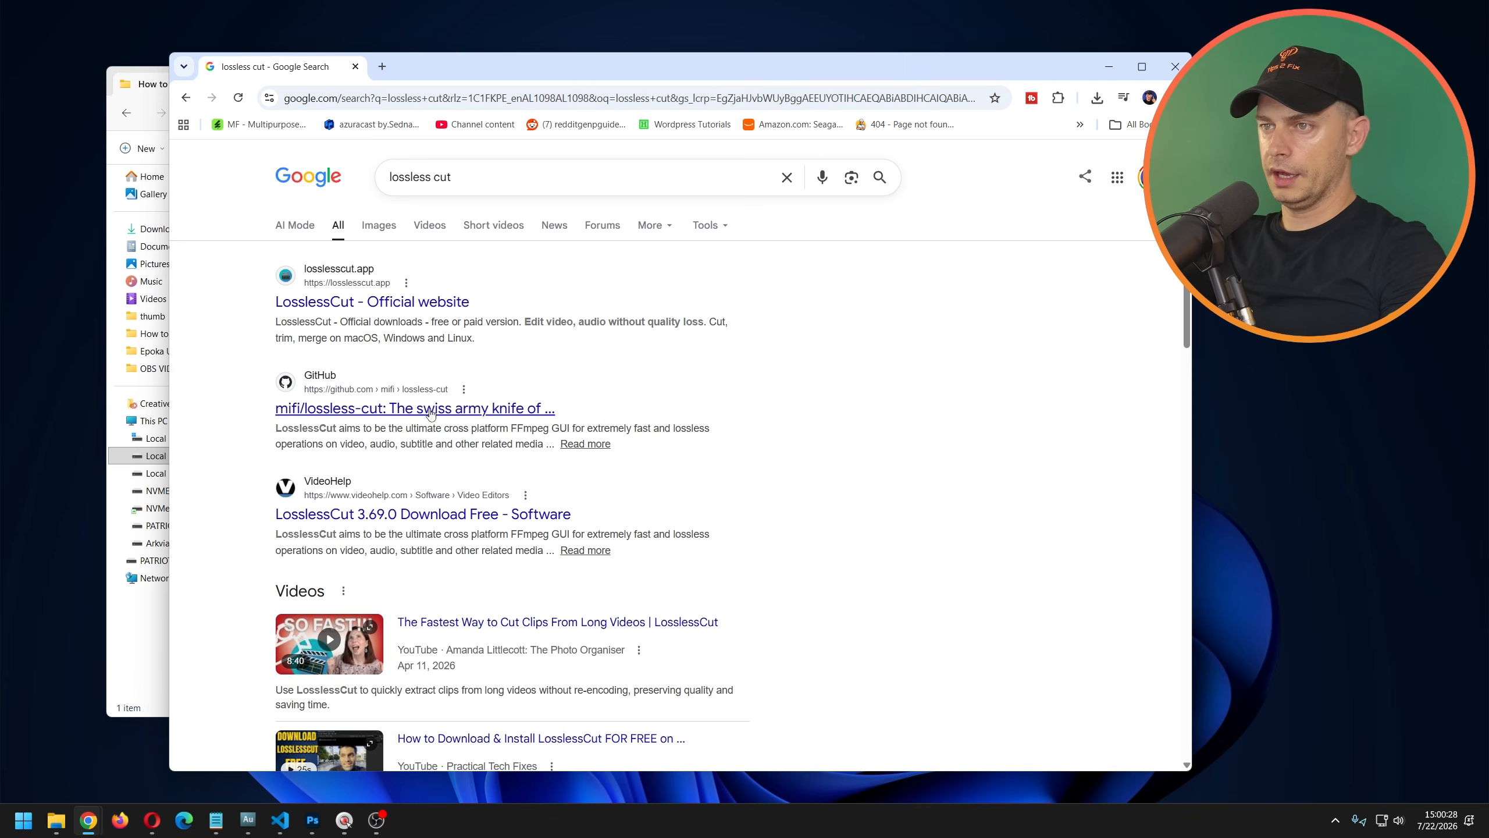
{"action": "left_click", "coordinate": [494, 410]}
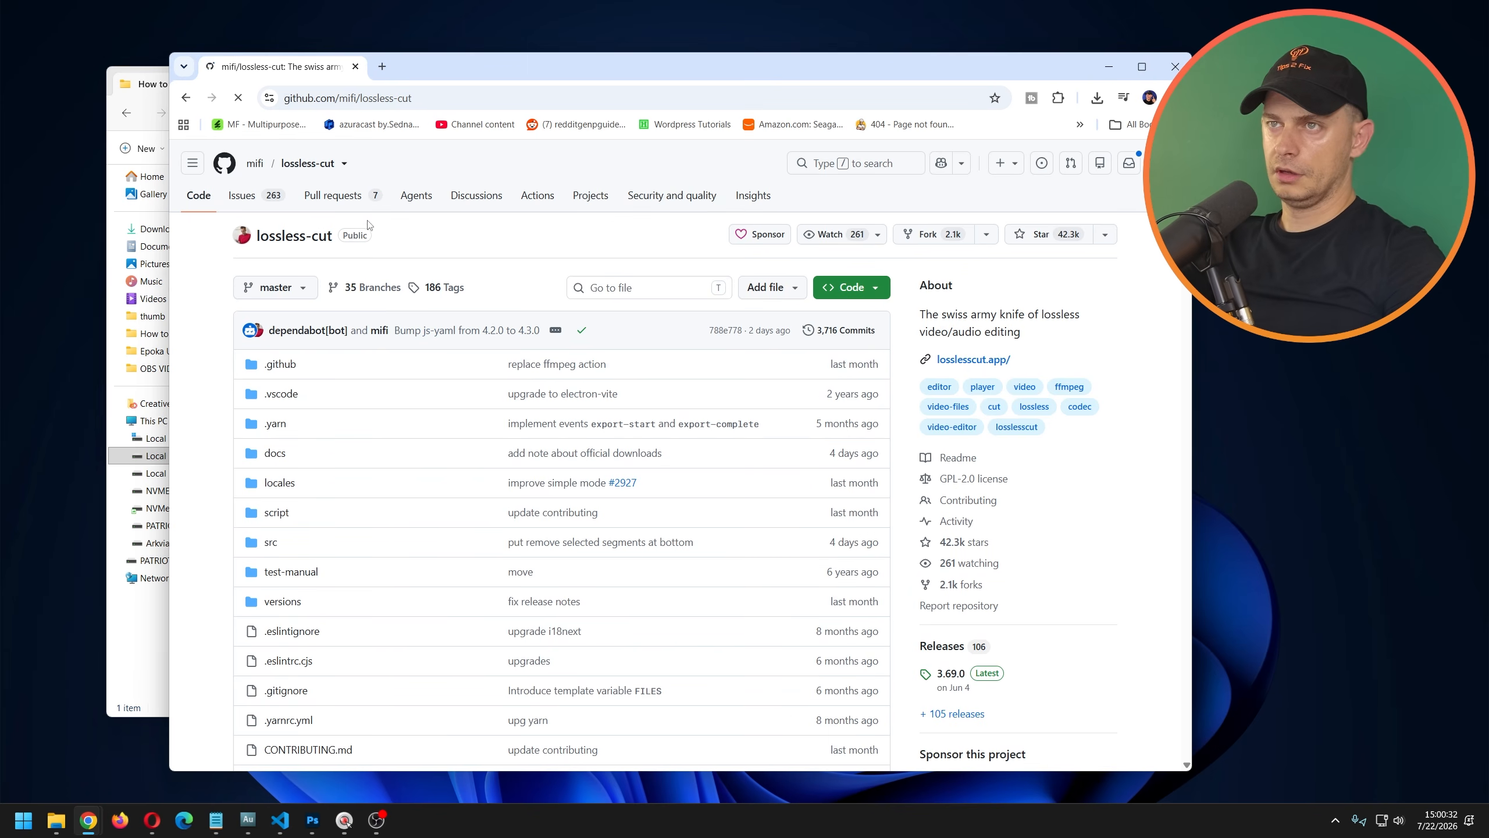
{"action": "double_click", "coordinate": [1076, 54]}
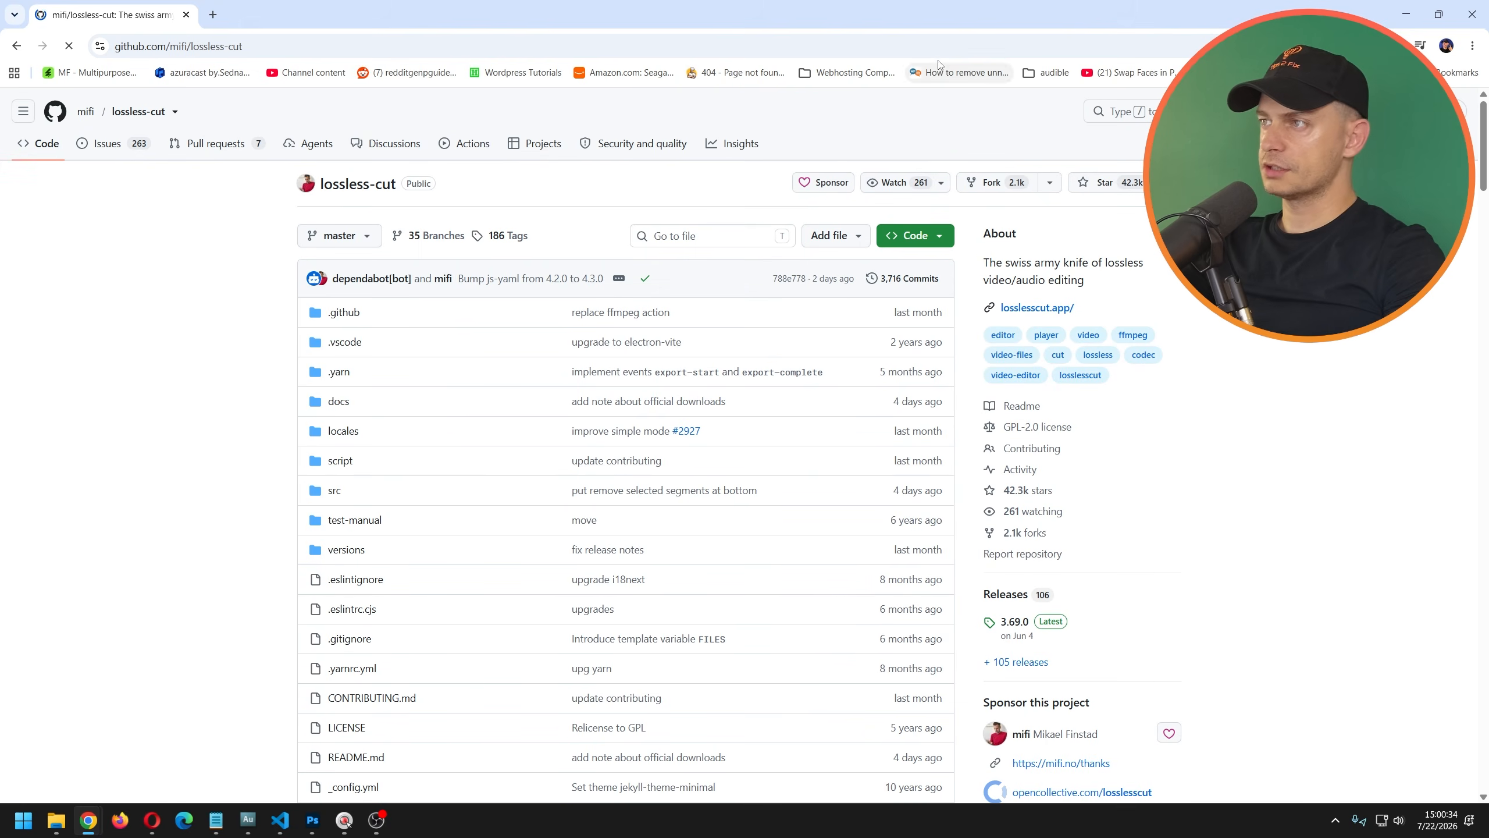
- Open the repository's releases page and expand the complete asset list of release 3.69.0 to reach the Windows builds
{"action": "scroll", "coordinate": [1025, 445], "scroll_direction": "down", "scroll_amount": 4}
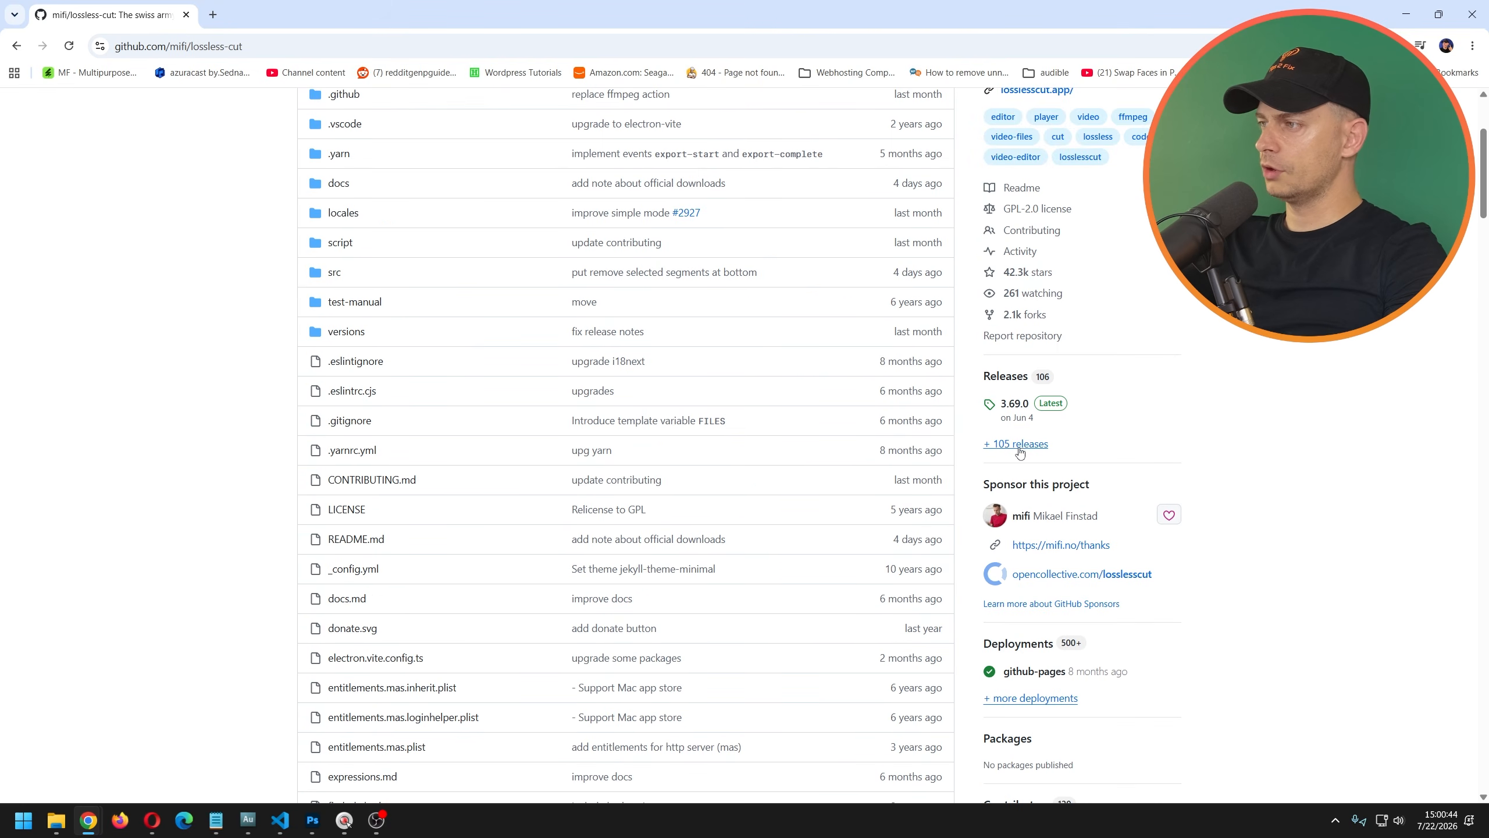
{"action": "left_click", "coordinate": [1026, 445]}
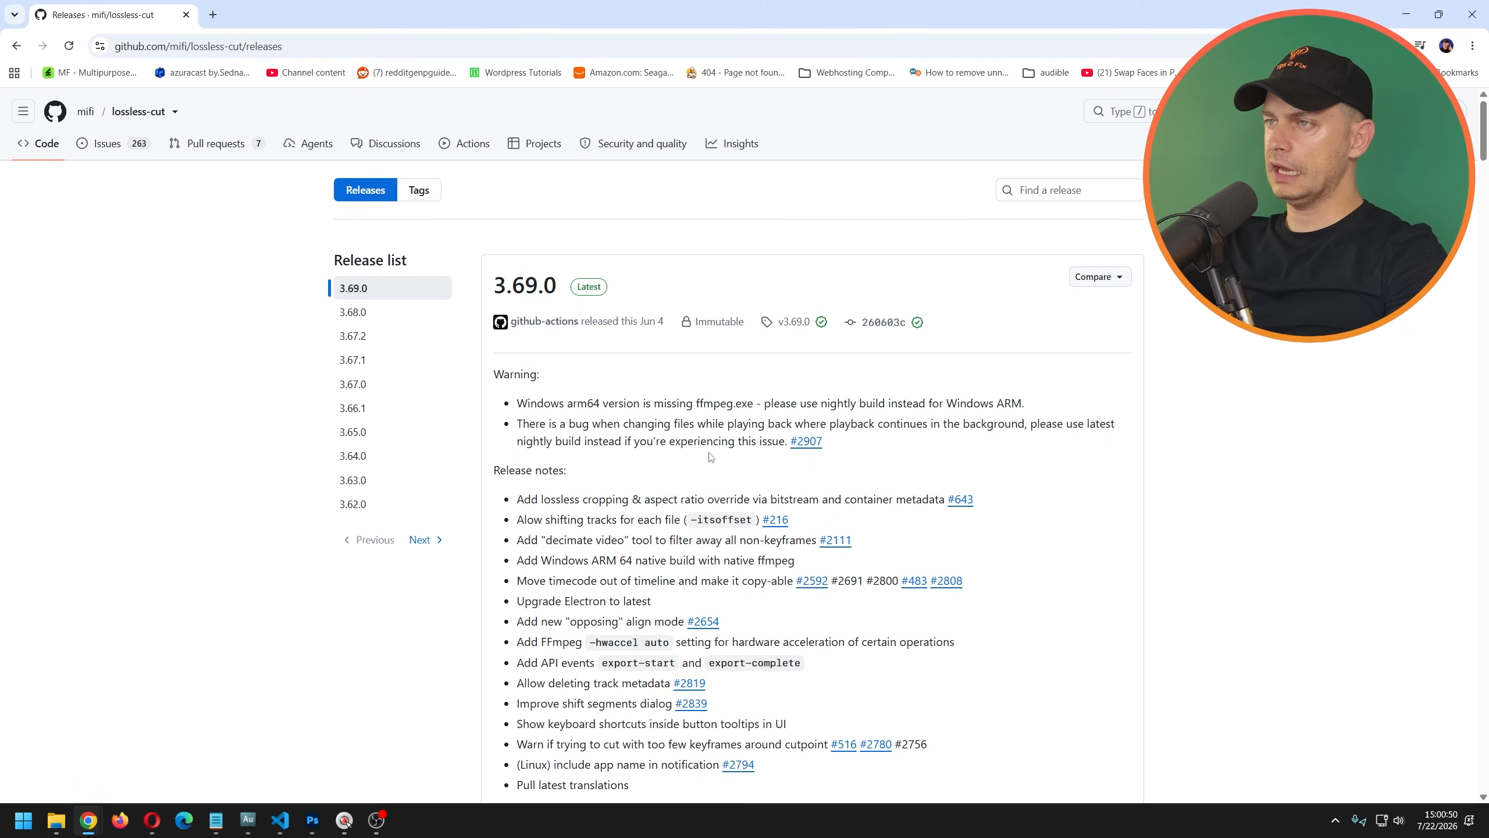
{"action": "scroll", "coordinate": [711, 457], "scroll_direction": "down", "scroll_amount": 10}
{"action": "scroll", "coordinate": [765, 547], "scroll_direction": "down", "scroll_amount": 1}
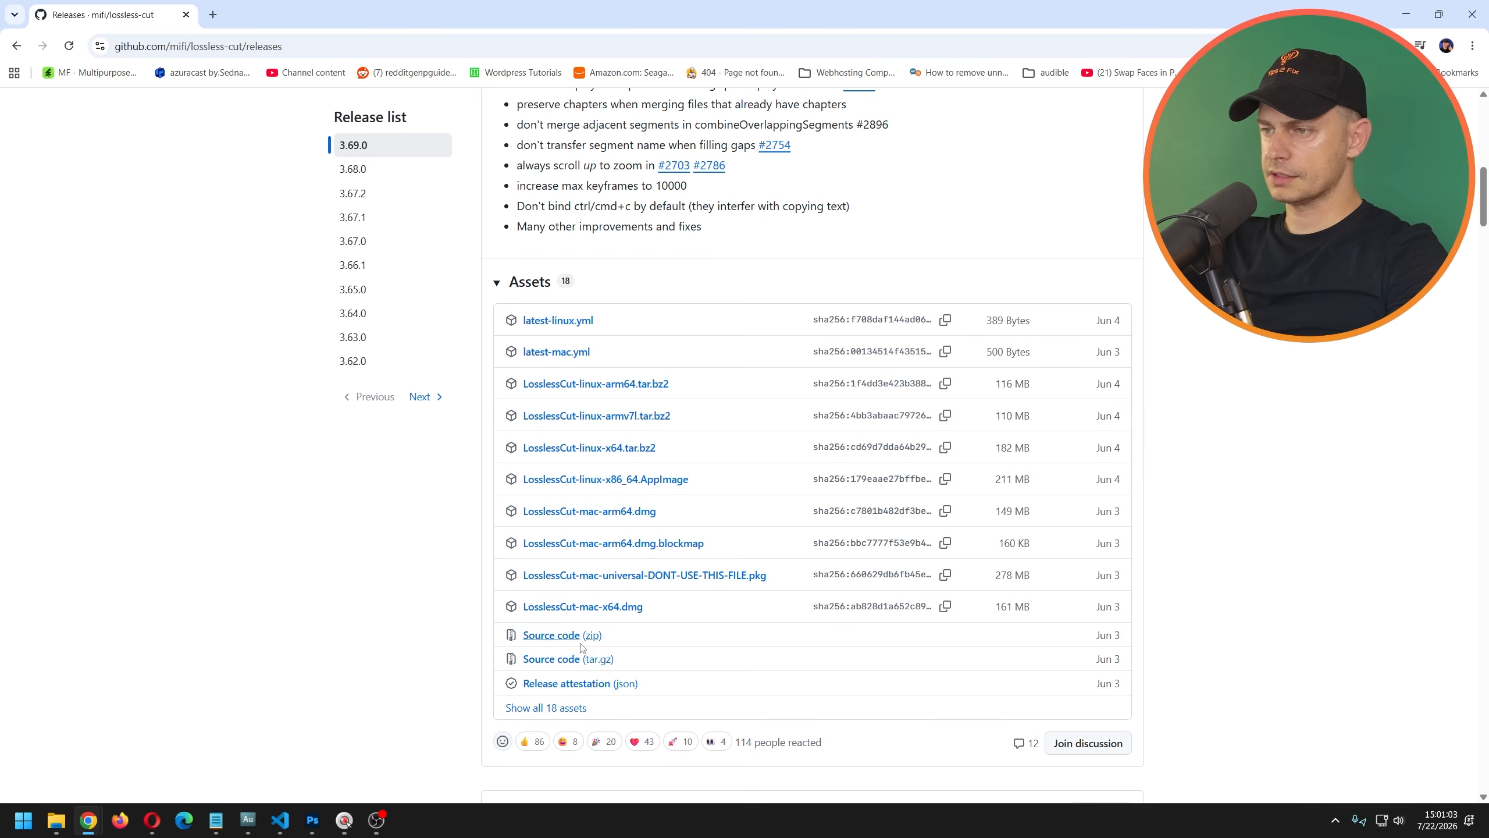
{"action": "left_click", "coordinate": [558, 707]}
{"action": "scroll", "coordinate": [748, 532], "scroll_direction": "down", "scroll_amount": 3}
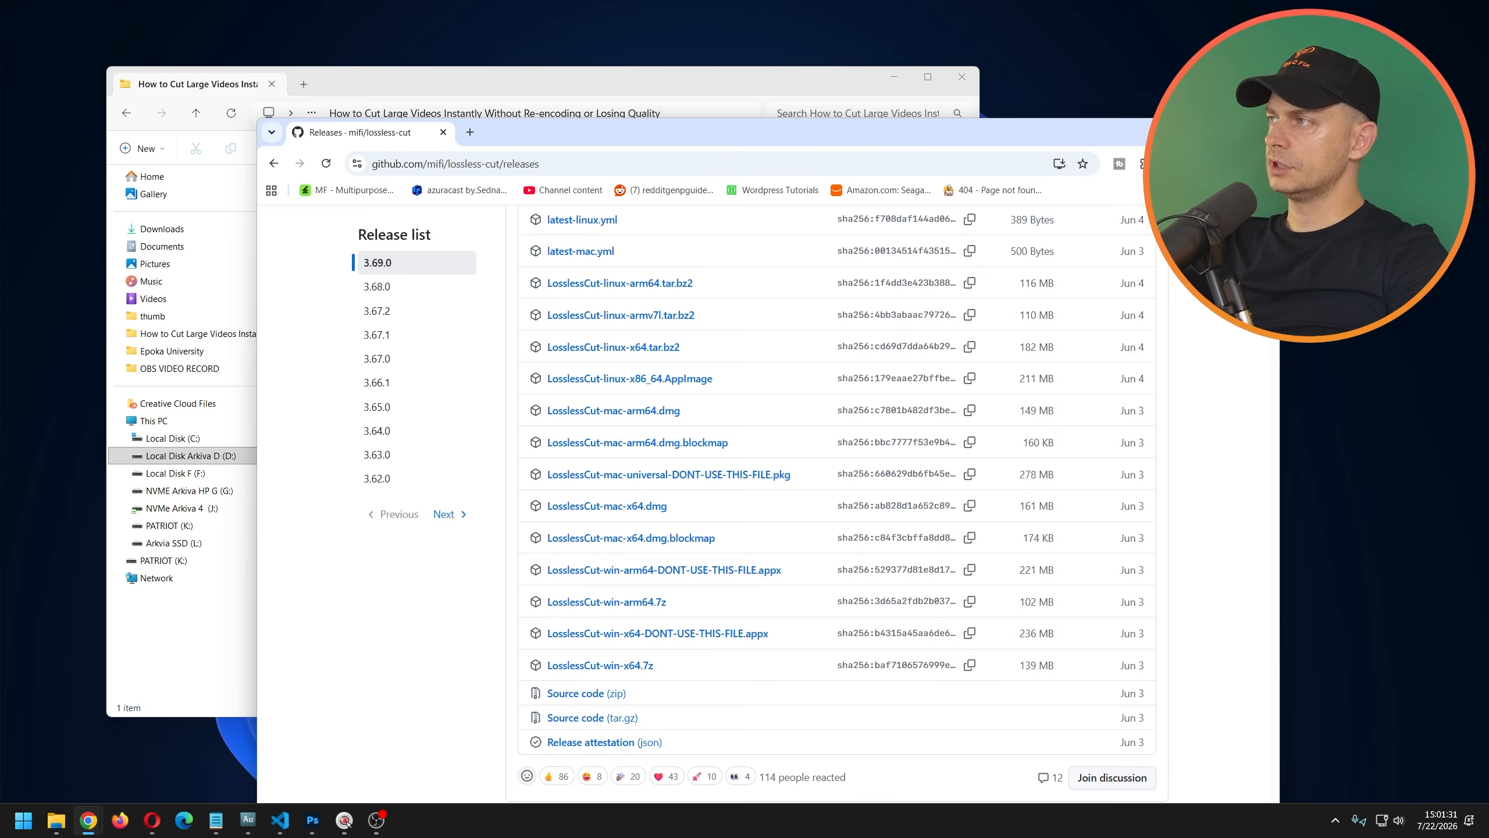
- Copy the downloaded LosslessCut-win-x64 (2).7z from the browser's recent downloads into the video's folder and get the browser window out of the way
{"action": "left_click", "coordinate": [1045, 398]}
{"action": "left_click", "coordinate": [856, 365]}
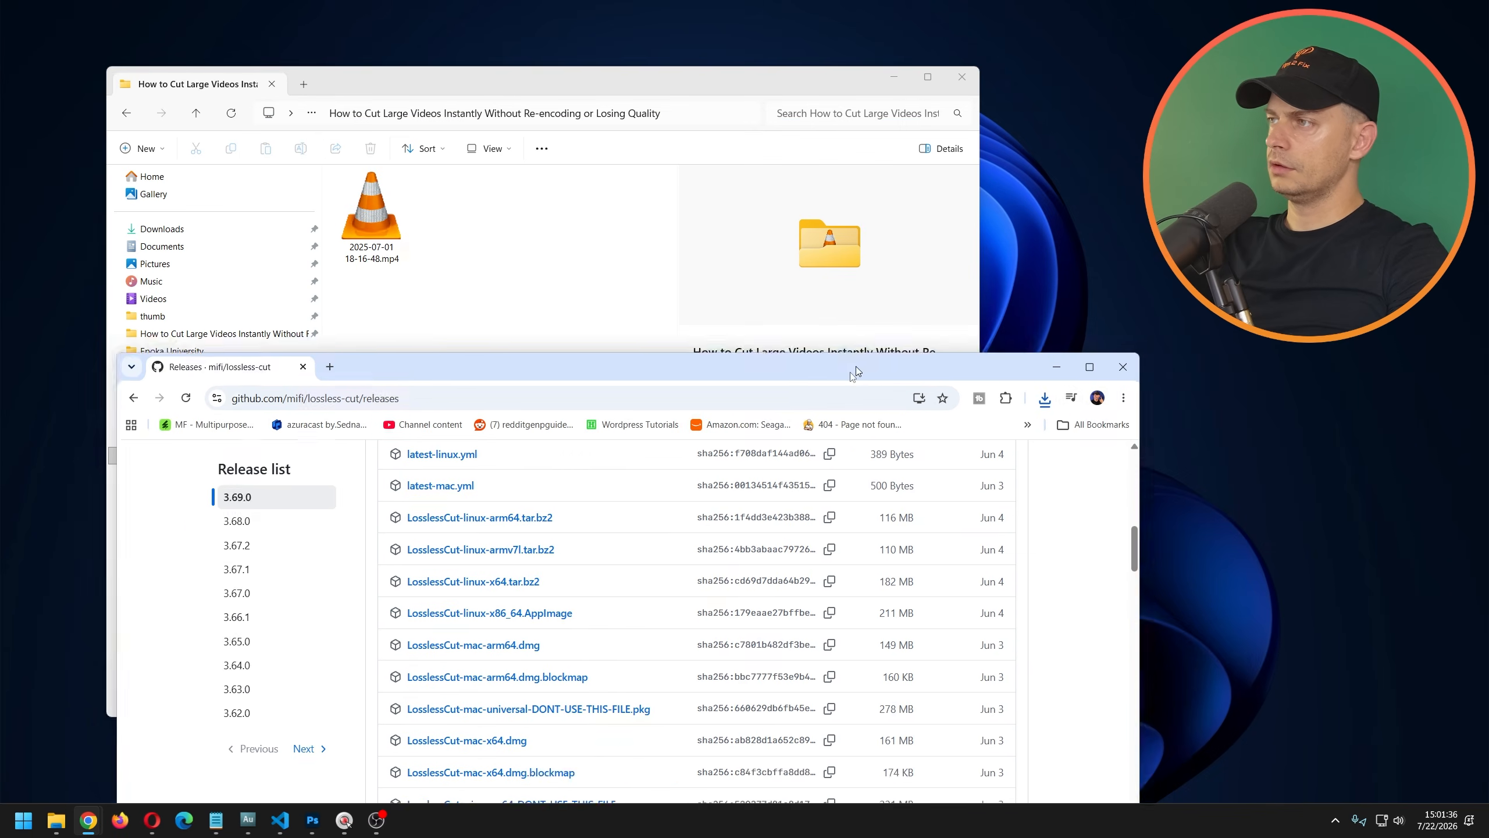
{"action": "left_click_drag", "start_coordinate": [856, 368], "coordinate": [826, 400]}
{"action": "left_click", "coordinate": [1014, 431]}
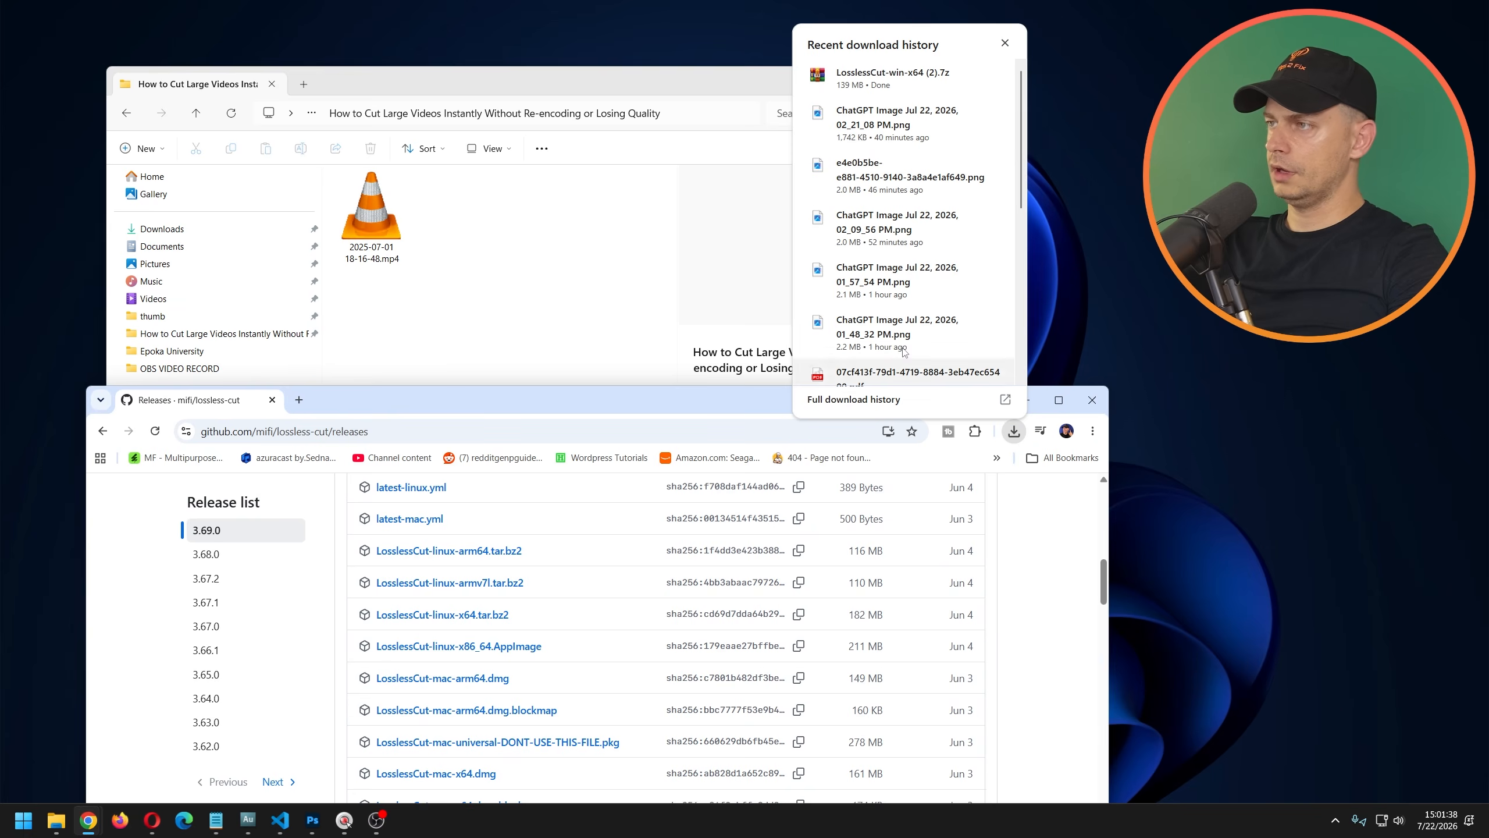
{"action": "left_click_drag", "start_coordinate": [870, 80], "coordinate": [498, 258]}
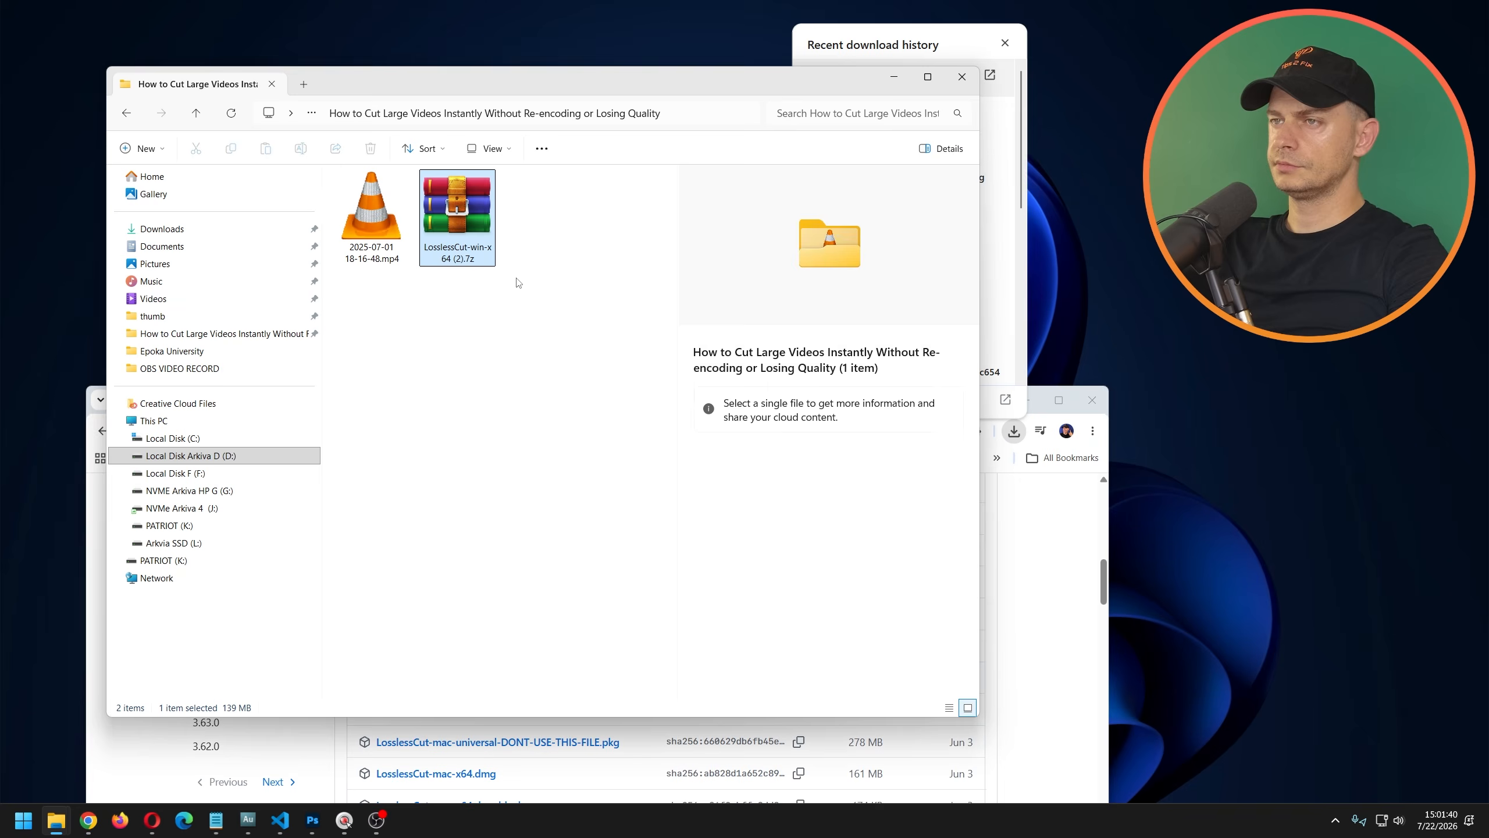
{"action": "left_click", "coordinate": [1033, 401]}
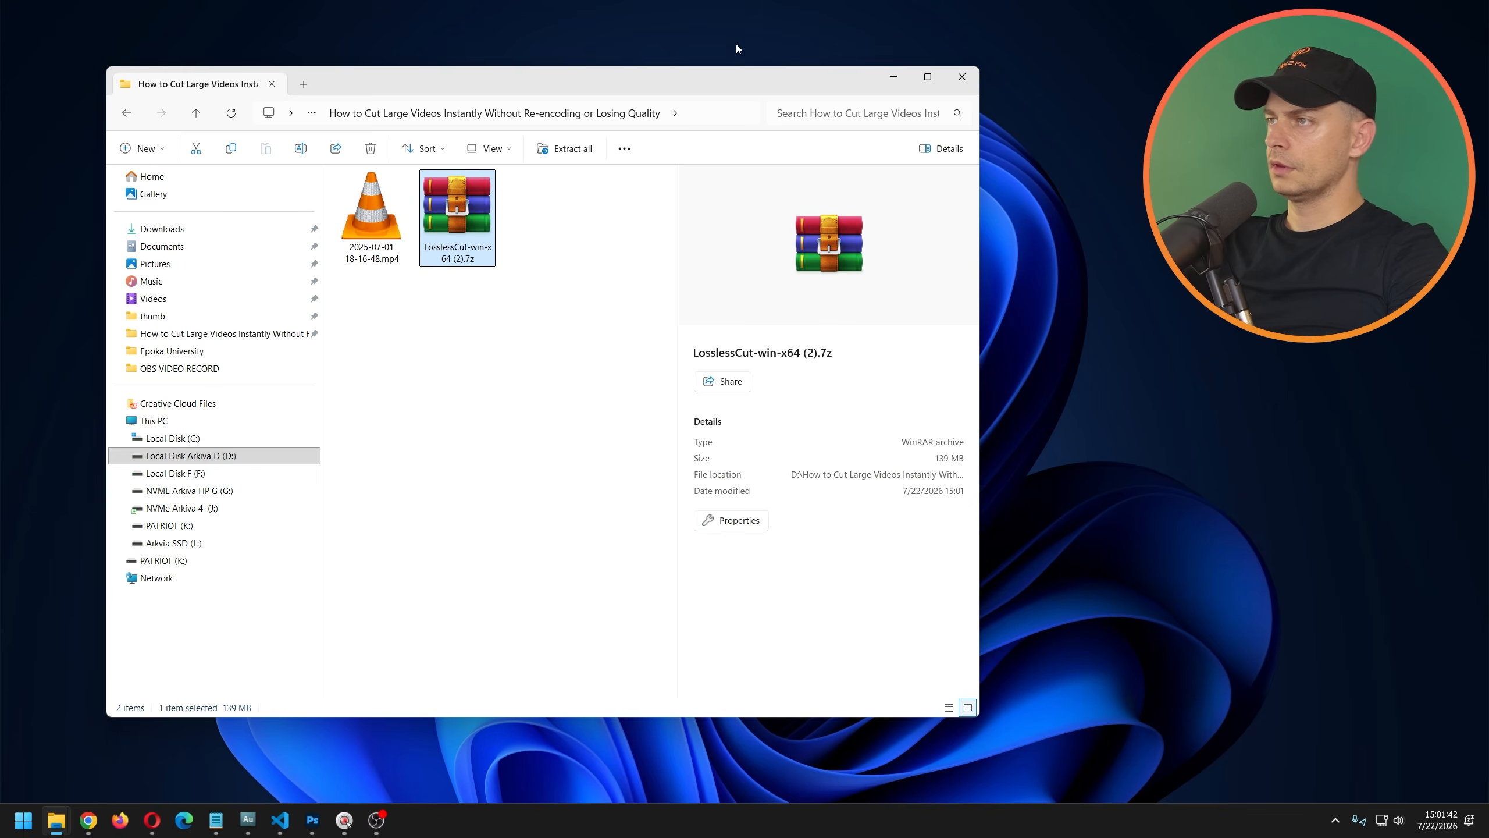
- Look inside the LosslessCut-win-x64 (2).7z archive and extract it with WinRAR into its own LosslessCut-win-x64 (2) folder
{"action": "double_click", "coordinate": [466, 206]}
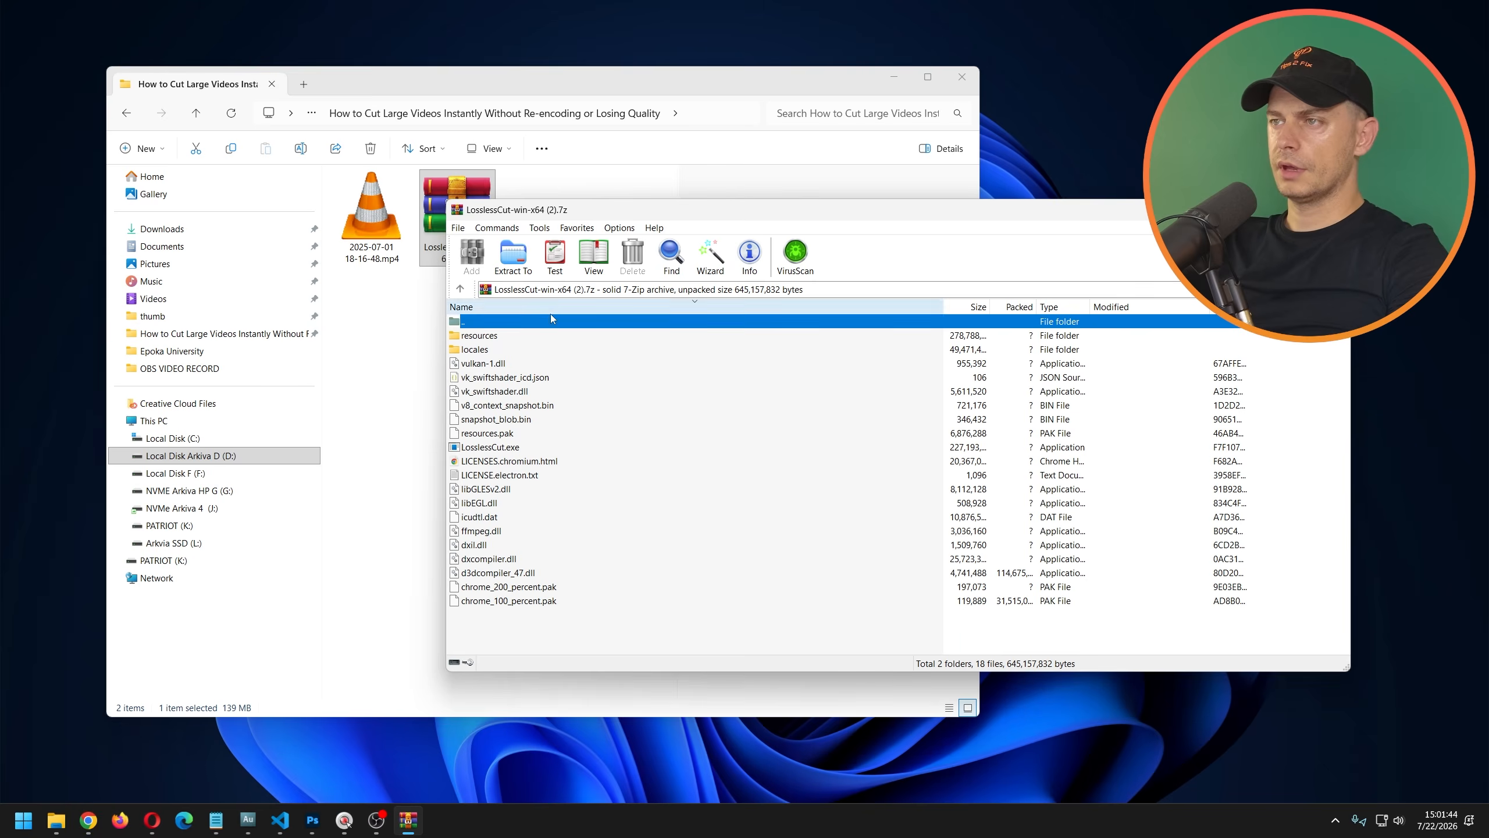
{"action": "key", "text": "Escape"}
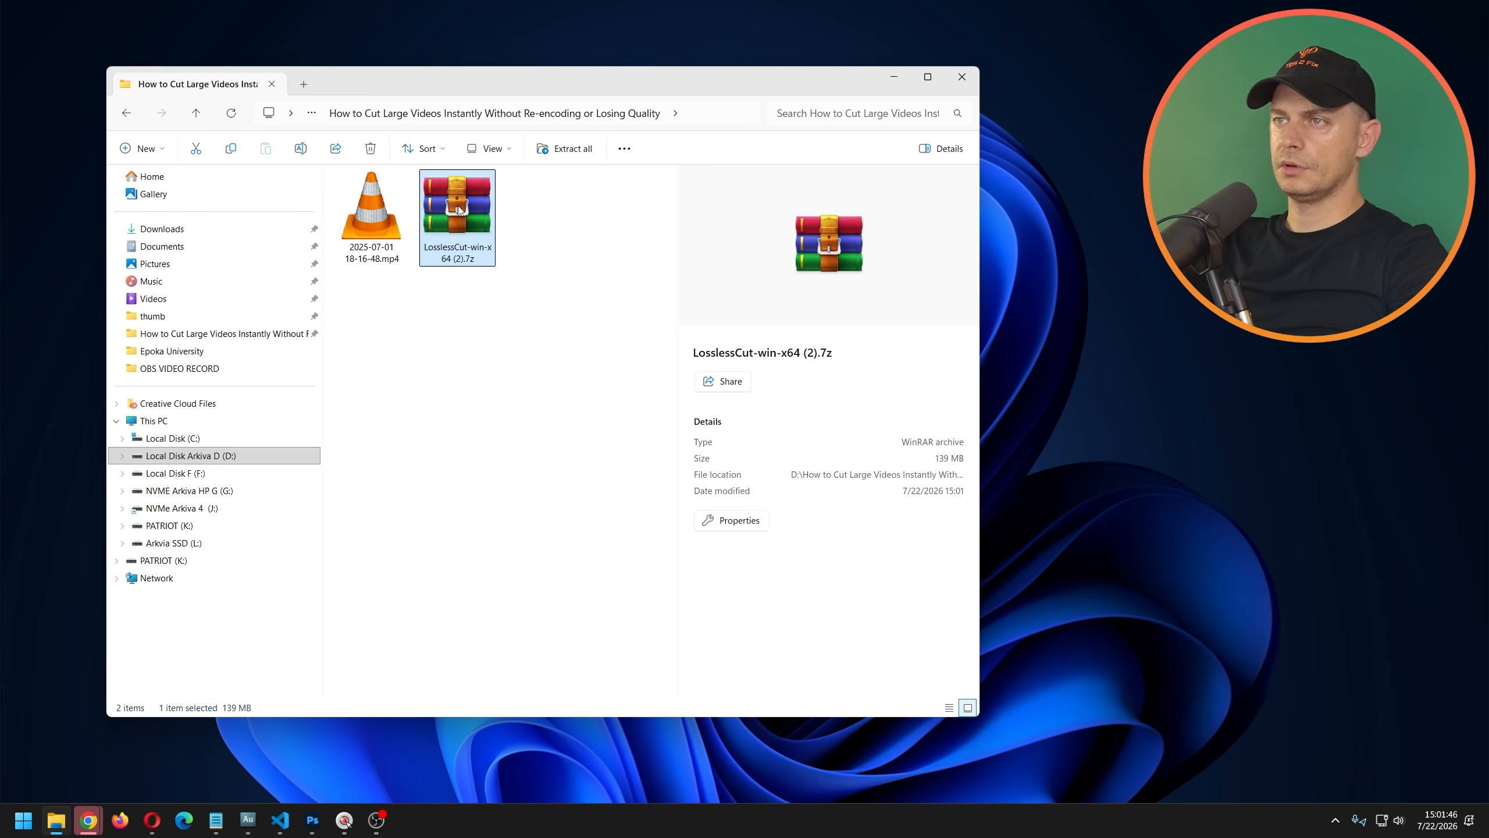
{"action": "right_click", "coordinate": [459, 209]}
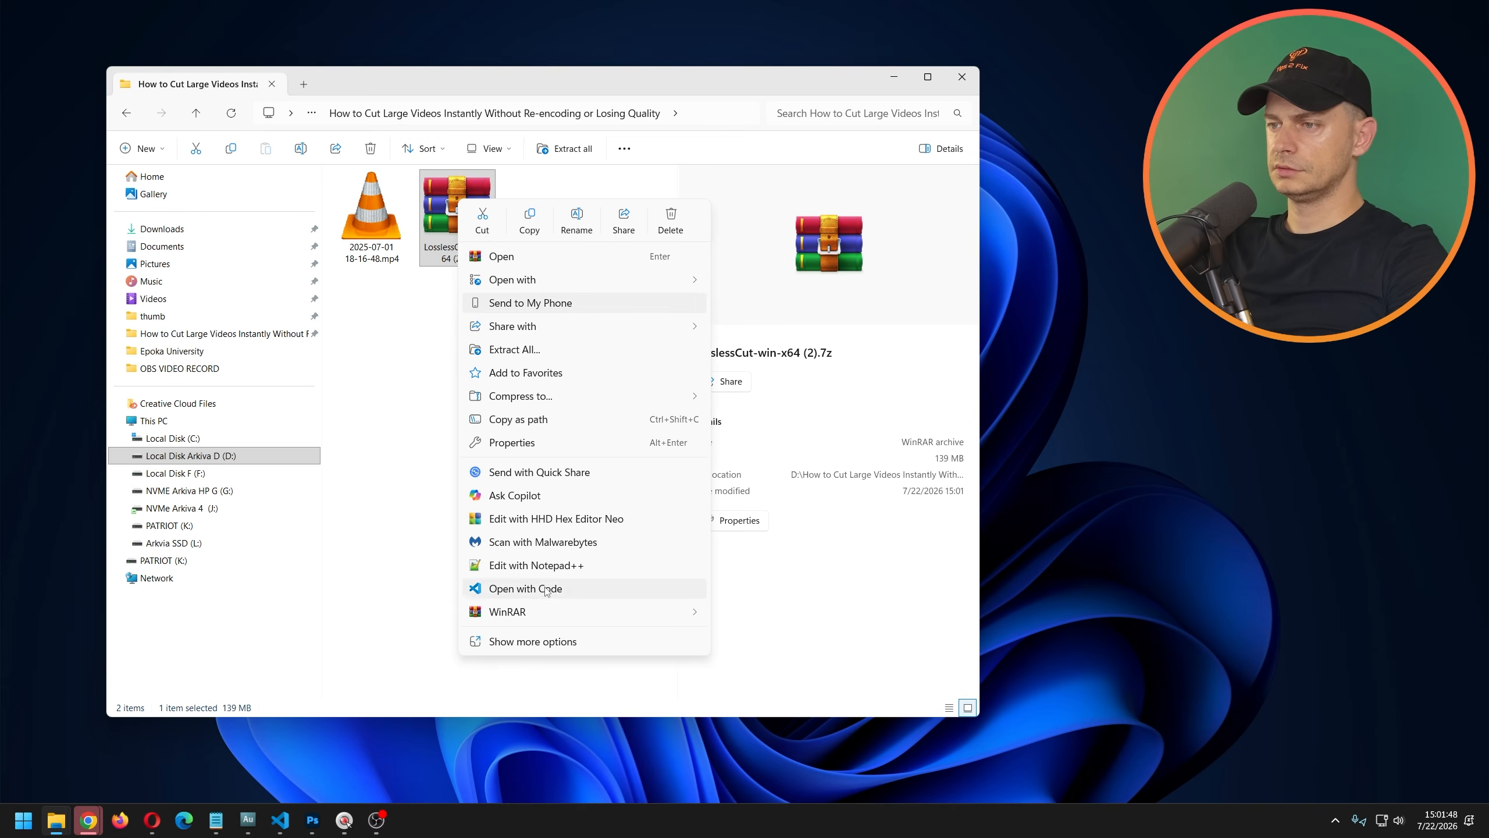
{"action": "mouse_move", "coordinate": [540, 612]}
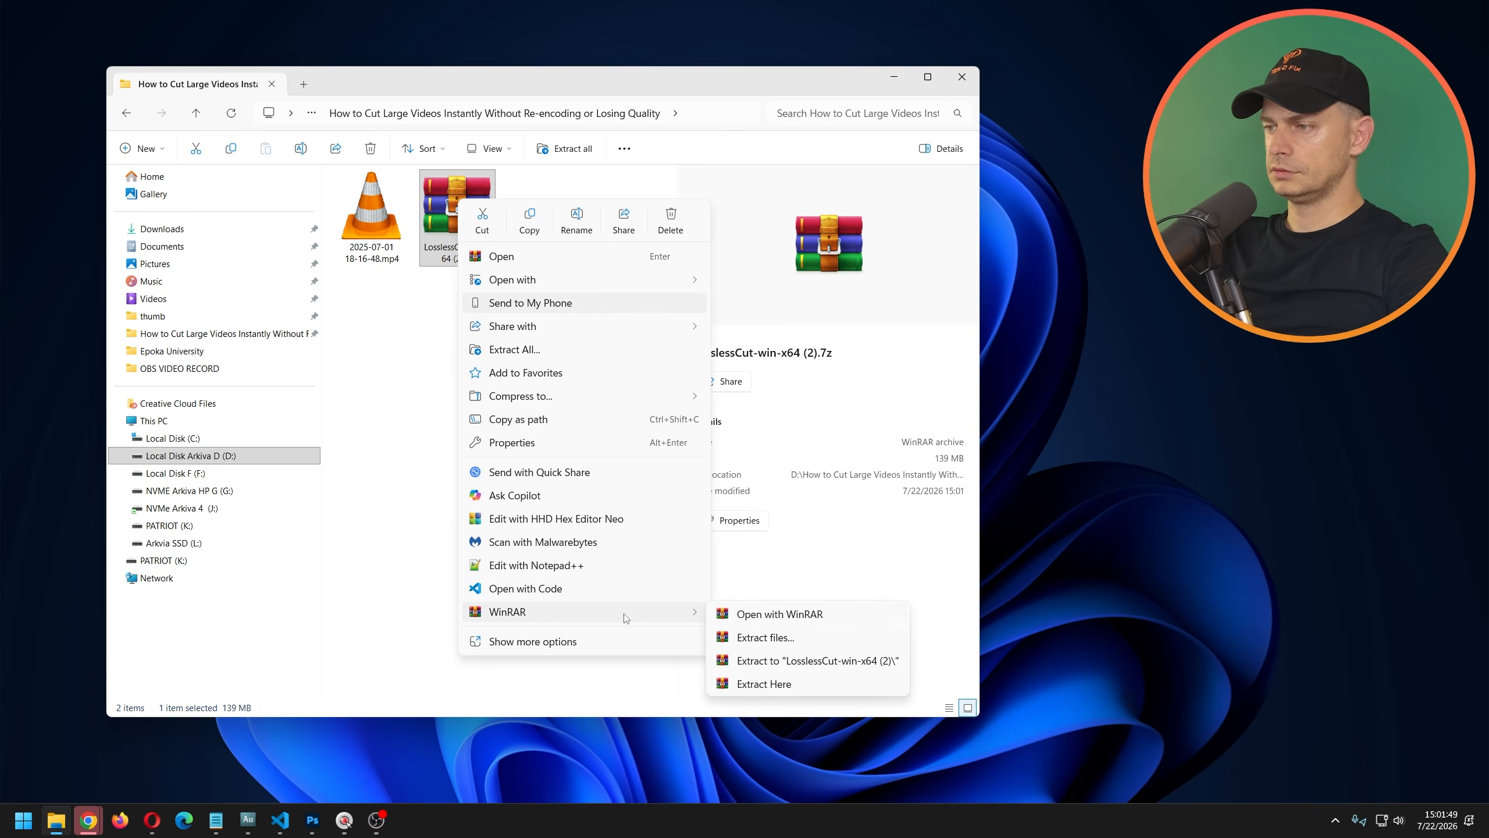
{"action": "left_click", "coordinate": [814, 667]}
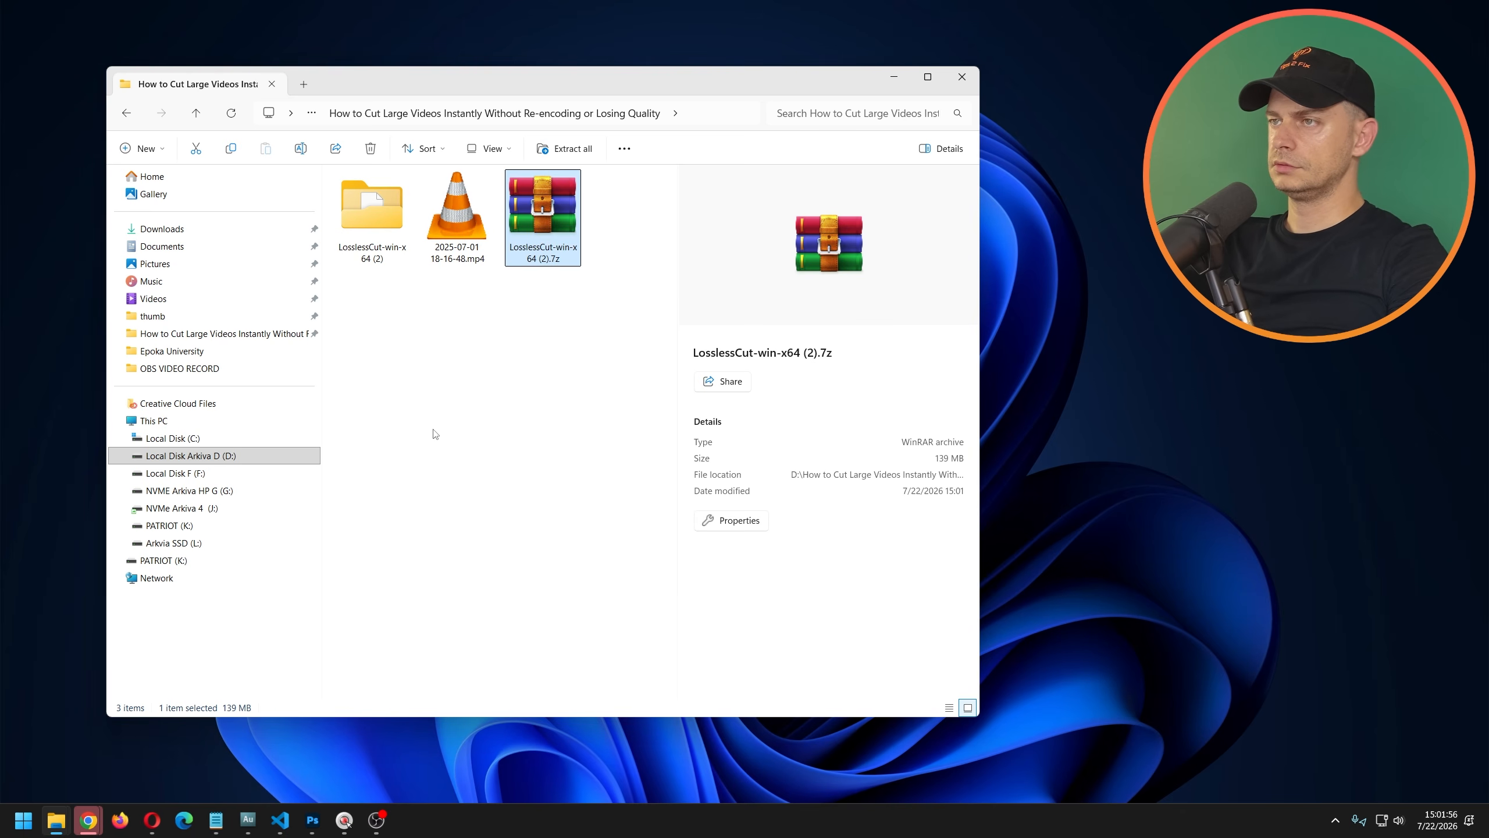
- Run LosslessCut.exe from the extracted LosslessCut-win-x64 (2) folder and dismiss its What's new notes
{"action": "double_click", "coordinate": [376, 210]}
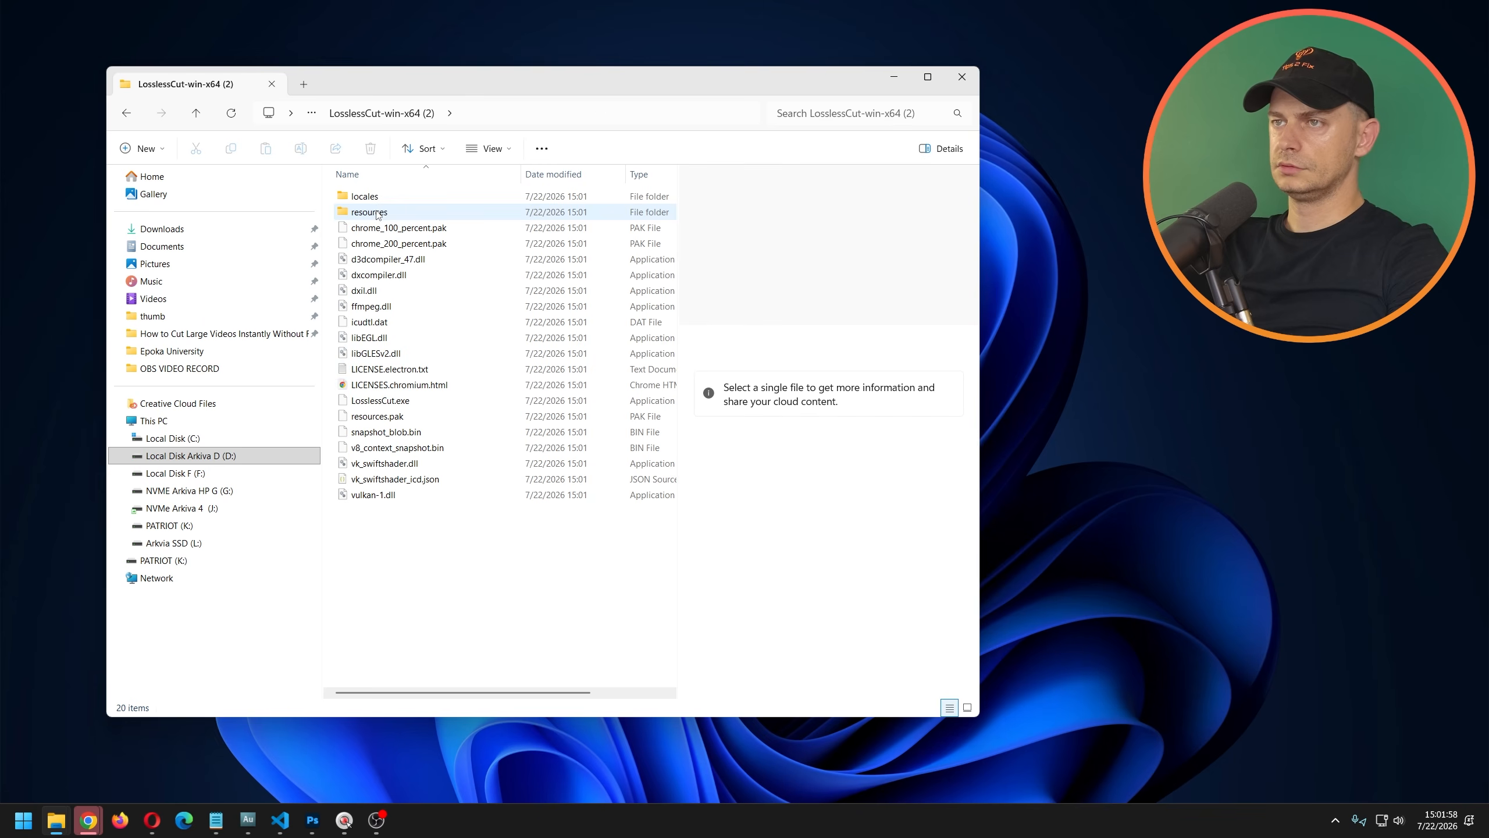
{"action": "double_click", "coordinate": [379, 401]}
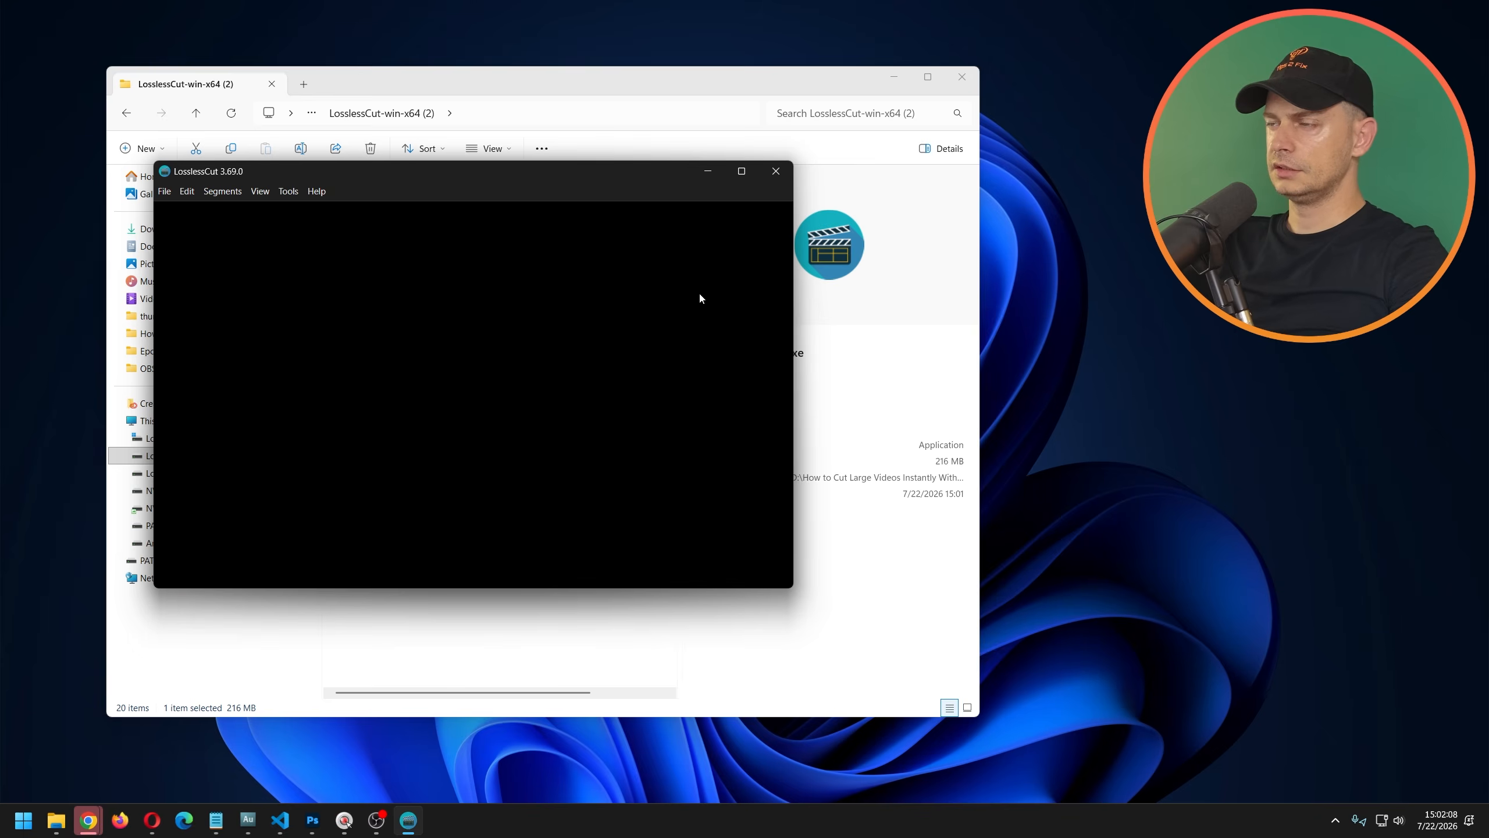
{"action": "left_click_drag", "start_coordinate": [407, 178], "coordinate": [505, 230]}
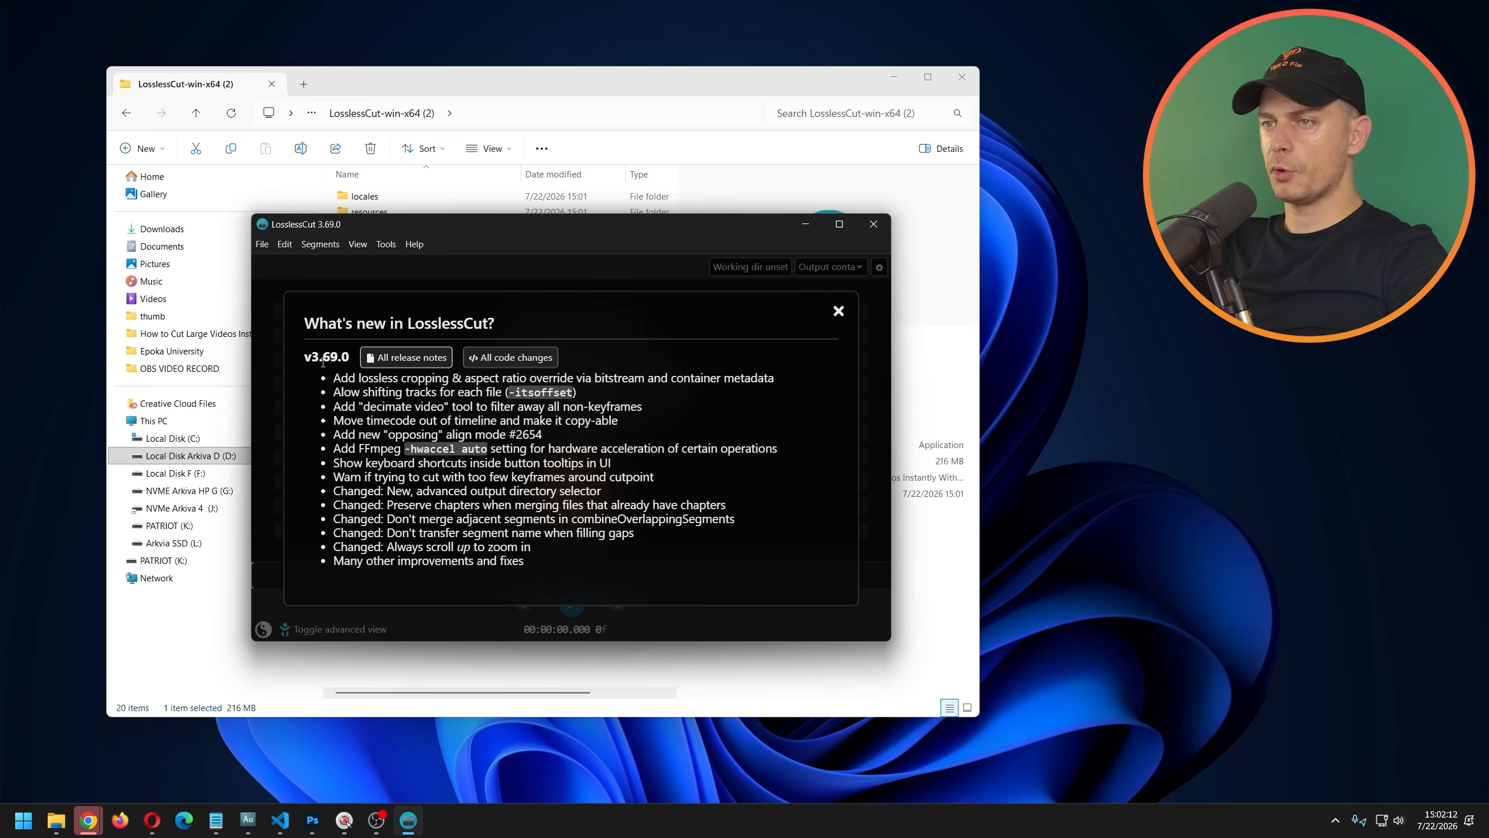
{"action": "left_click", "coordinate": [837, 312]}
{"action": "left_click_drag", "start_coordinate": [607, 228], "coordinate": [648, 241]}
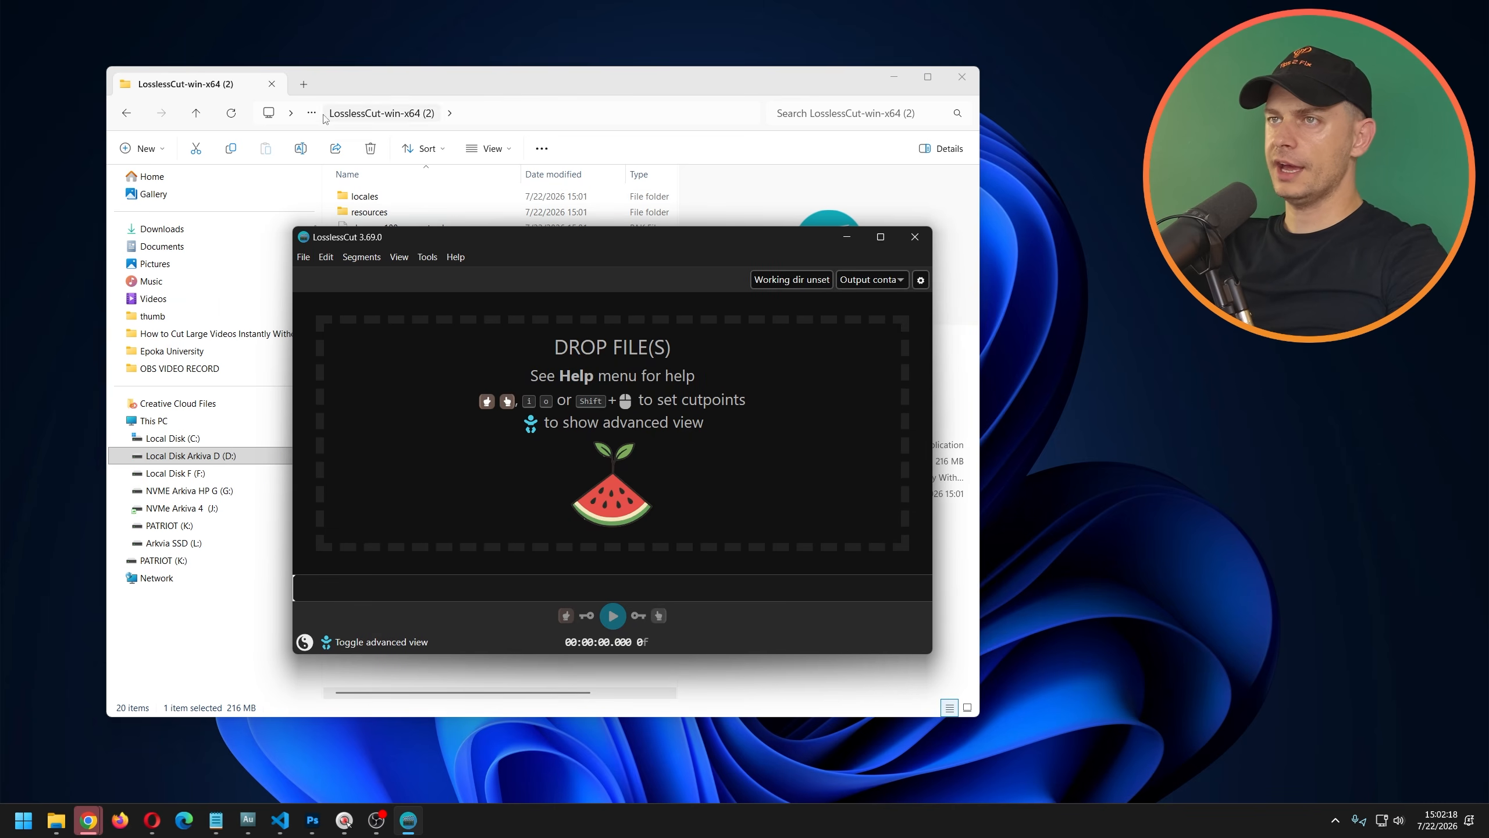
{"action": "left_click", "coordinate": [196, 112]}
{"action": "left_click", "coordinate": [457, 205]}
{"action": "left_click_drag", "start_coordinate": [499, 79], "coordinate": [455, 56]}
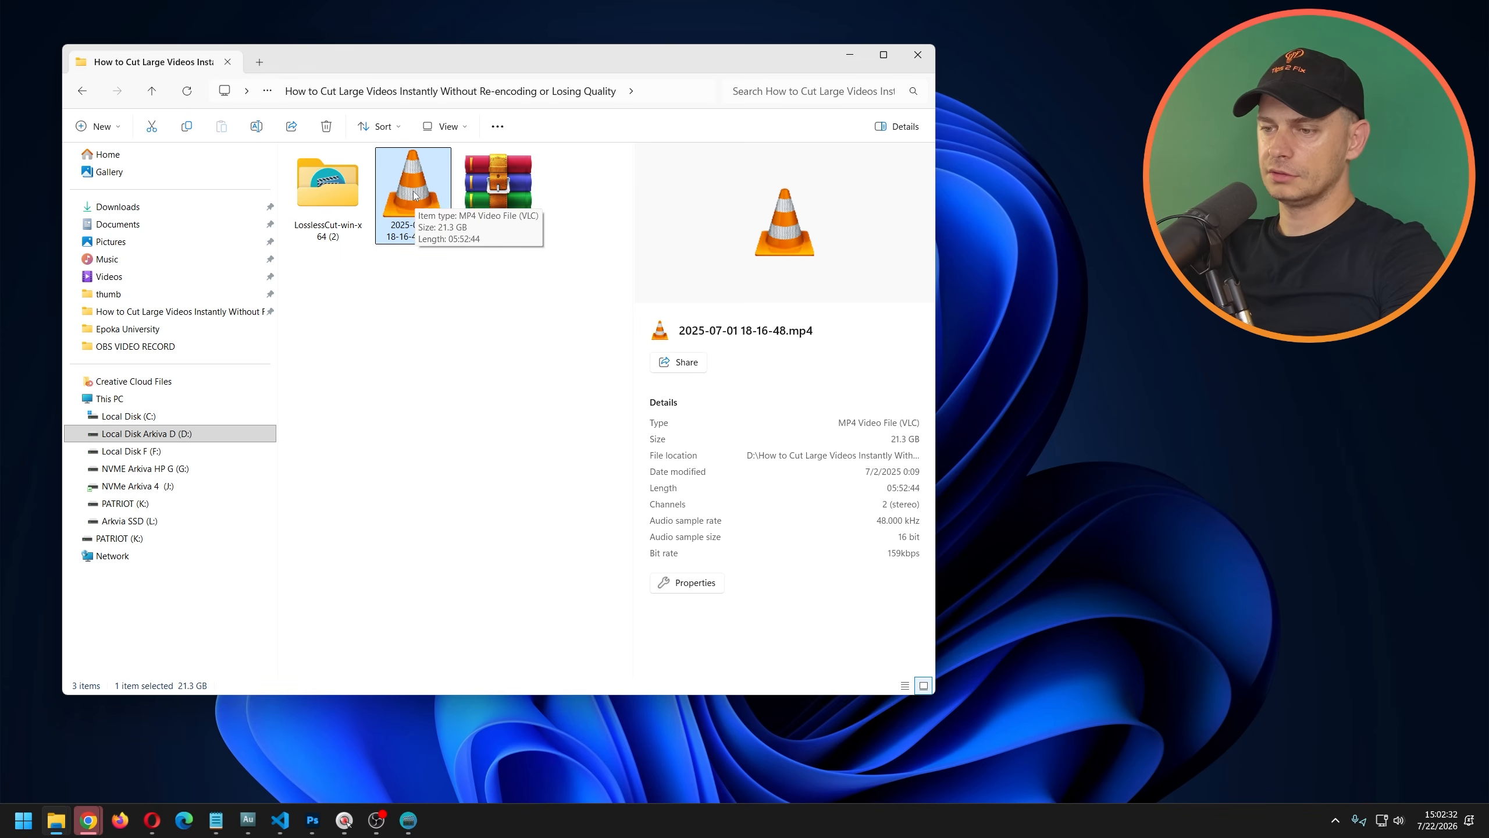
{"action": "left_click", "coordinate": [408, 821]}
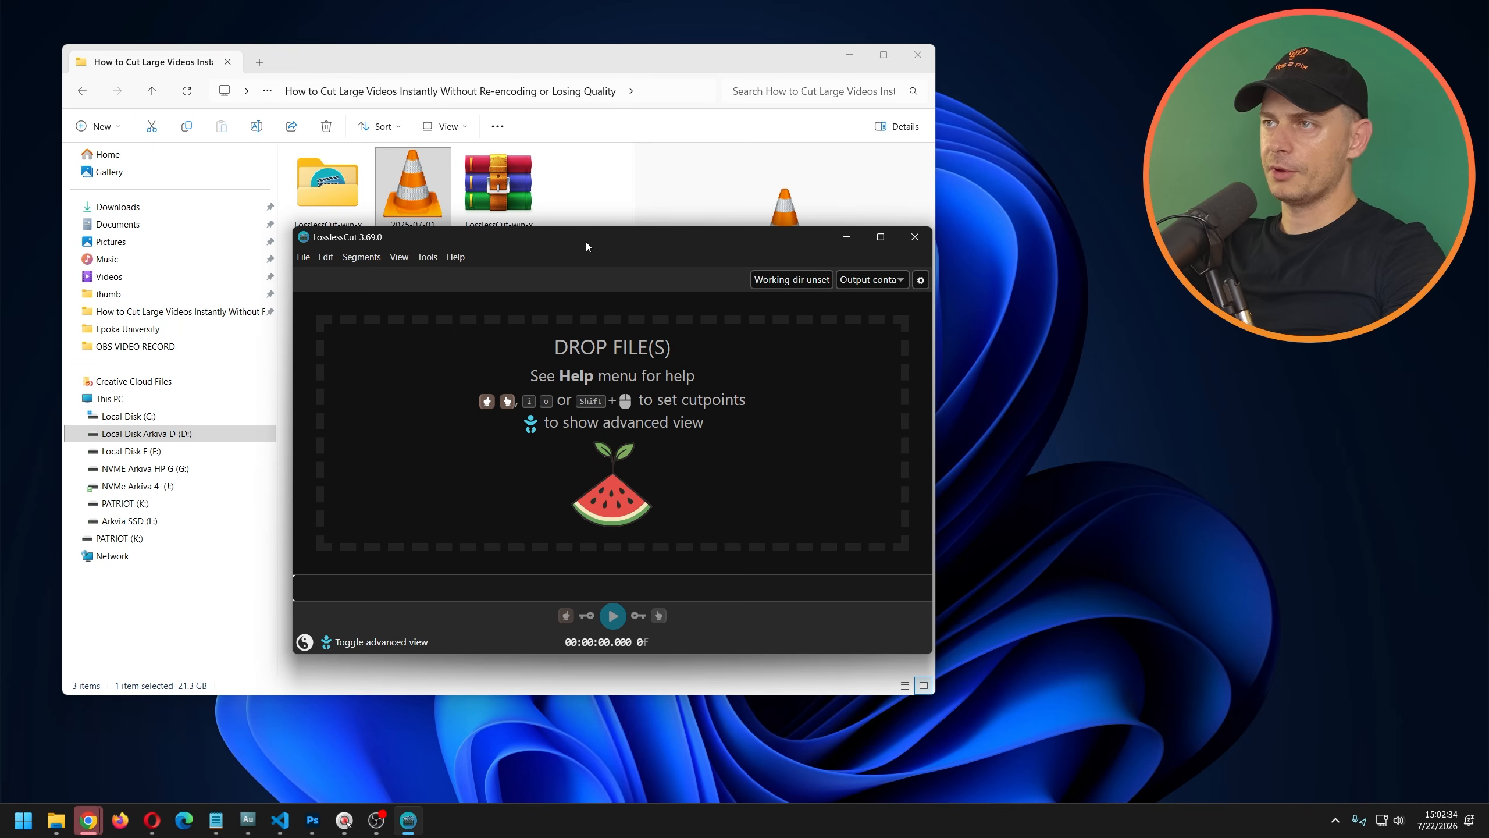
{"action": "left_click_drag", "start_coordinate": [598, 242], "coordinate": [499, 290]}
{"action": "left_click_drag", "start_coordinate": [400, 213], "coordinate": [500, 415]}
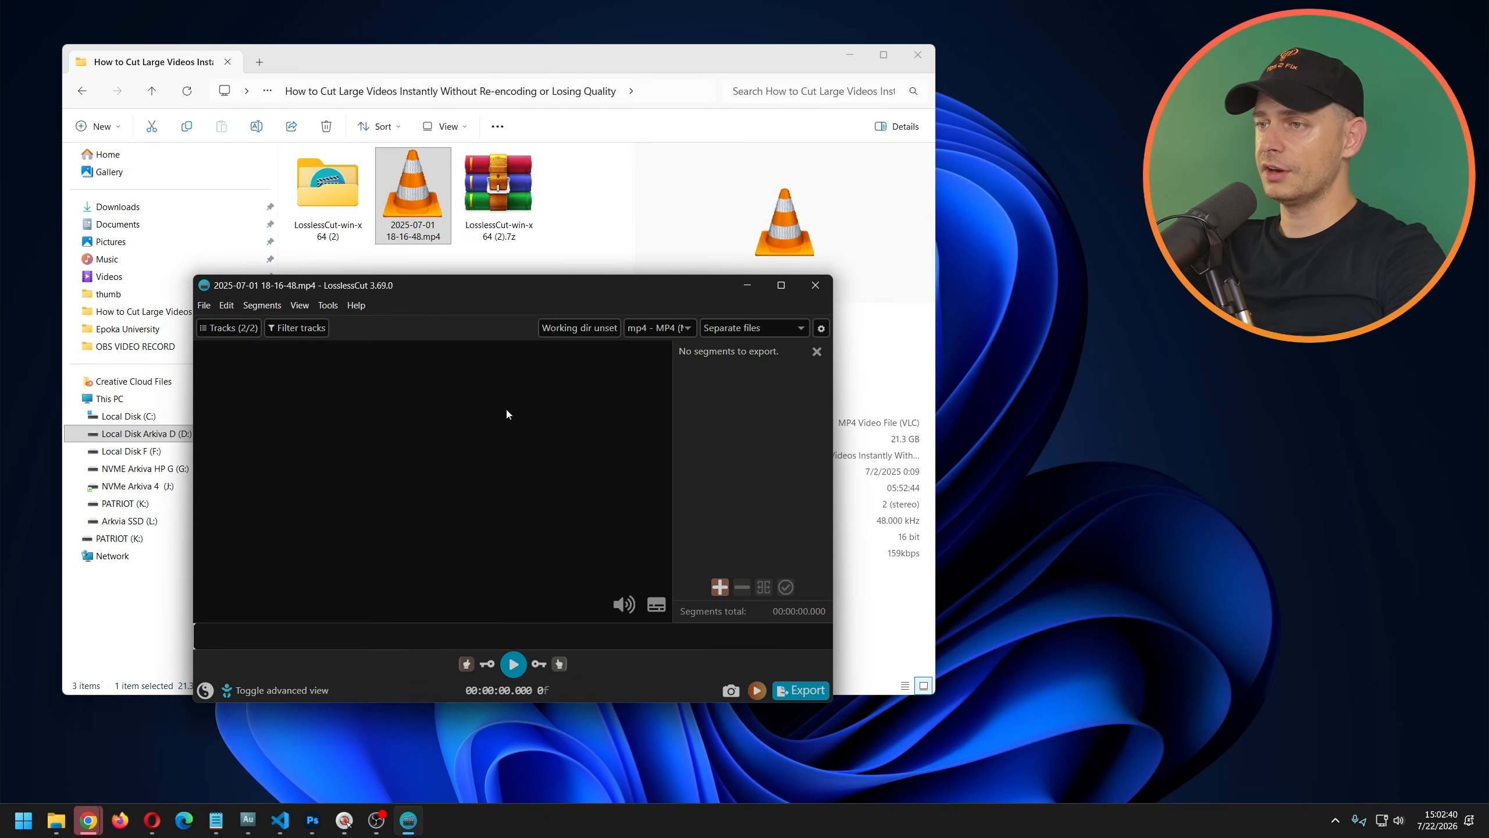
{"action": "left_click_drag", "start_coordinate": [521, 286], "coordinate": [510, 254]}
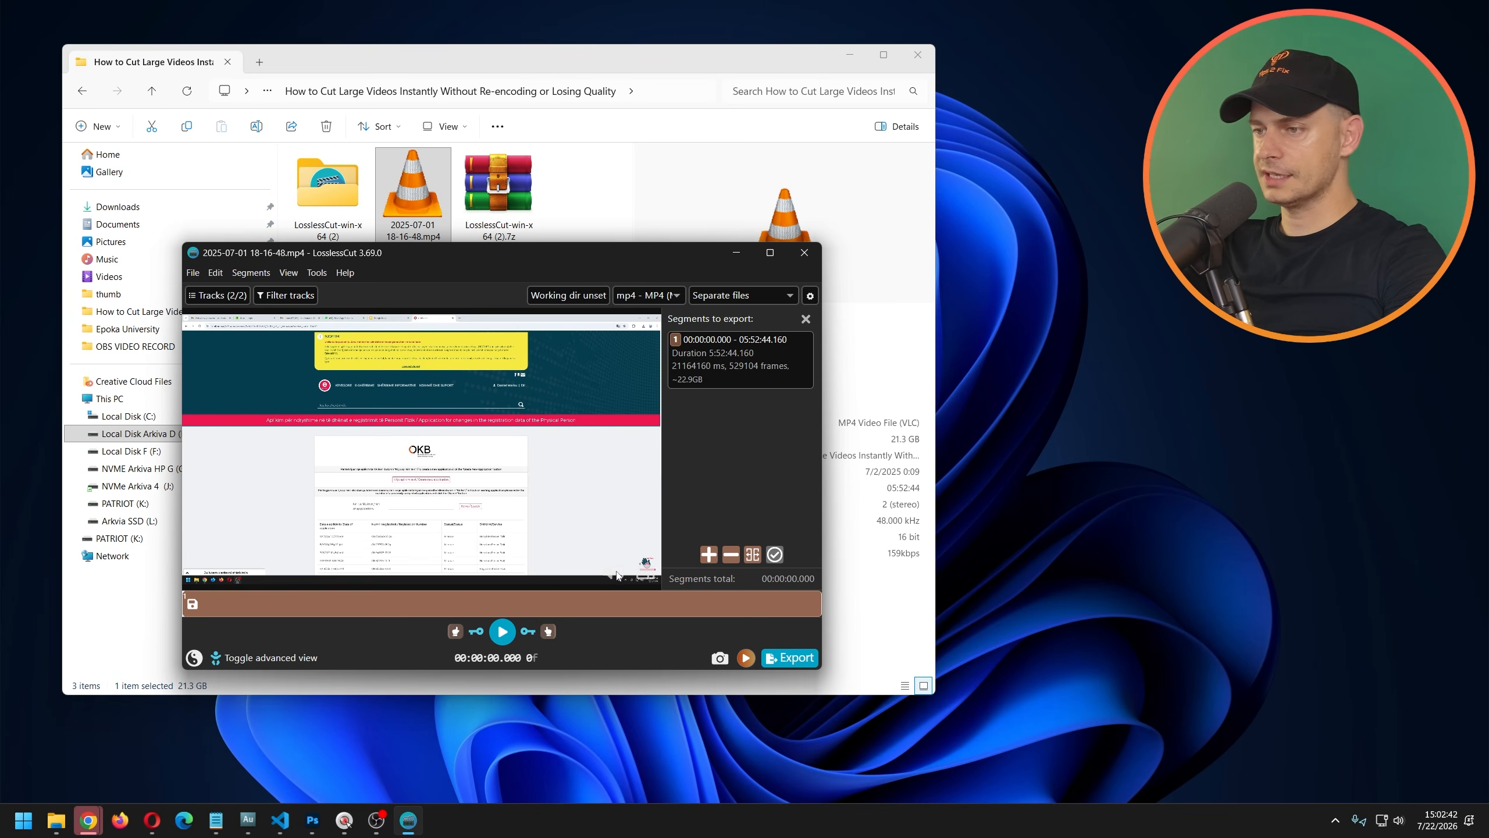
- Place the playhead at about 00:52:54 on the timeline and end the segment there, keeping the part from the video's start
{"action": "left_click", "coordinate": [277, 607]}
{"action": "left_click_drag", "start_coordinate": [286, 608], "coordinate": [279, 608]}
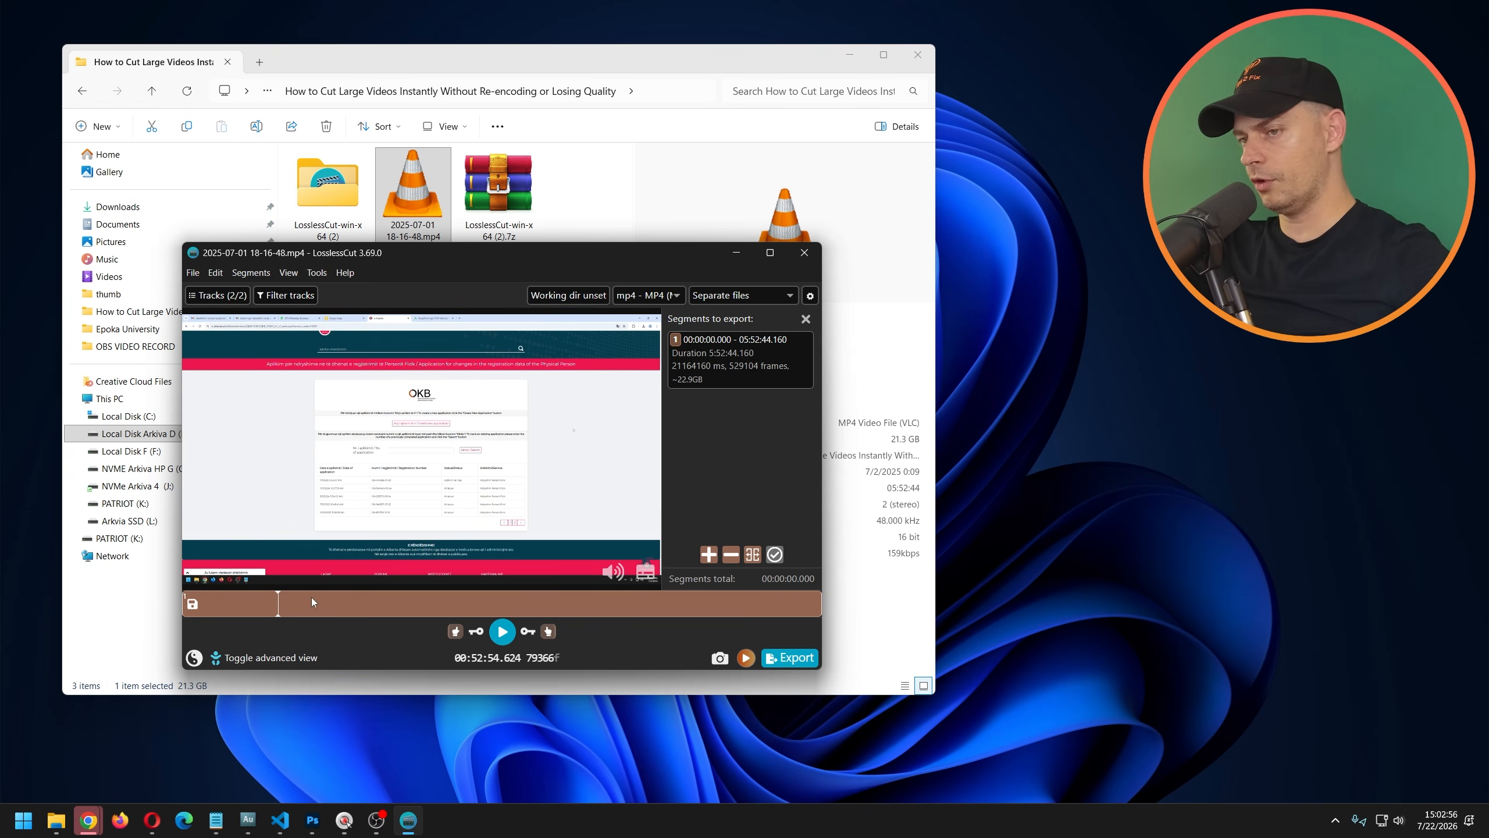
{"action": "left_click", "coordinate": [550, 636]}
{"action": "left_click_drag", "start_coordinate": [529, 253], "coordinate": [521, 263]}
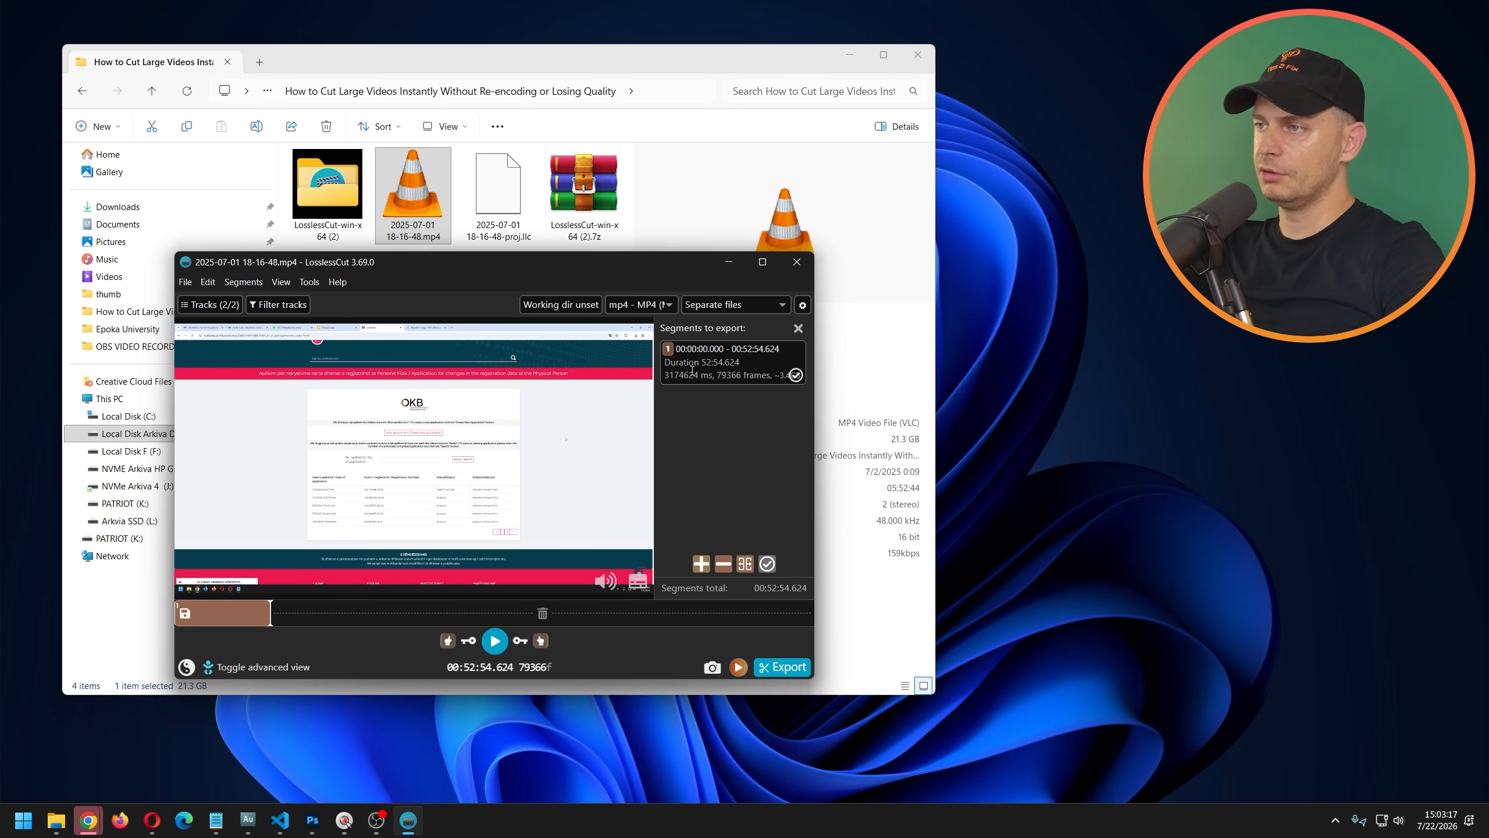
{"action": "left_click_drag", "start_coordinate": [664, 264], "coordinate": [618, 119]}
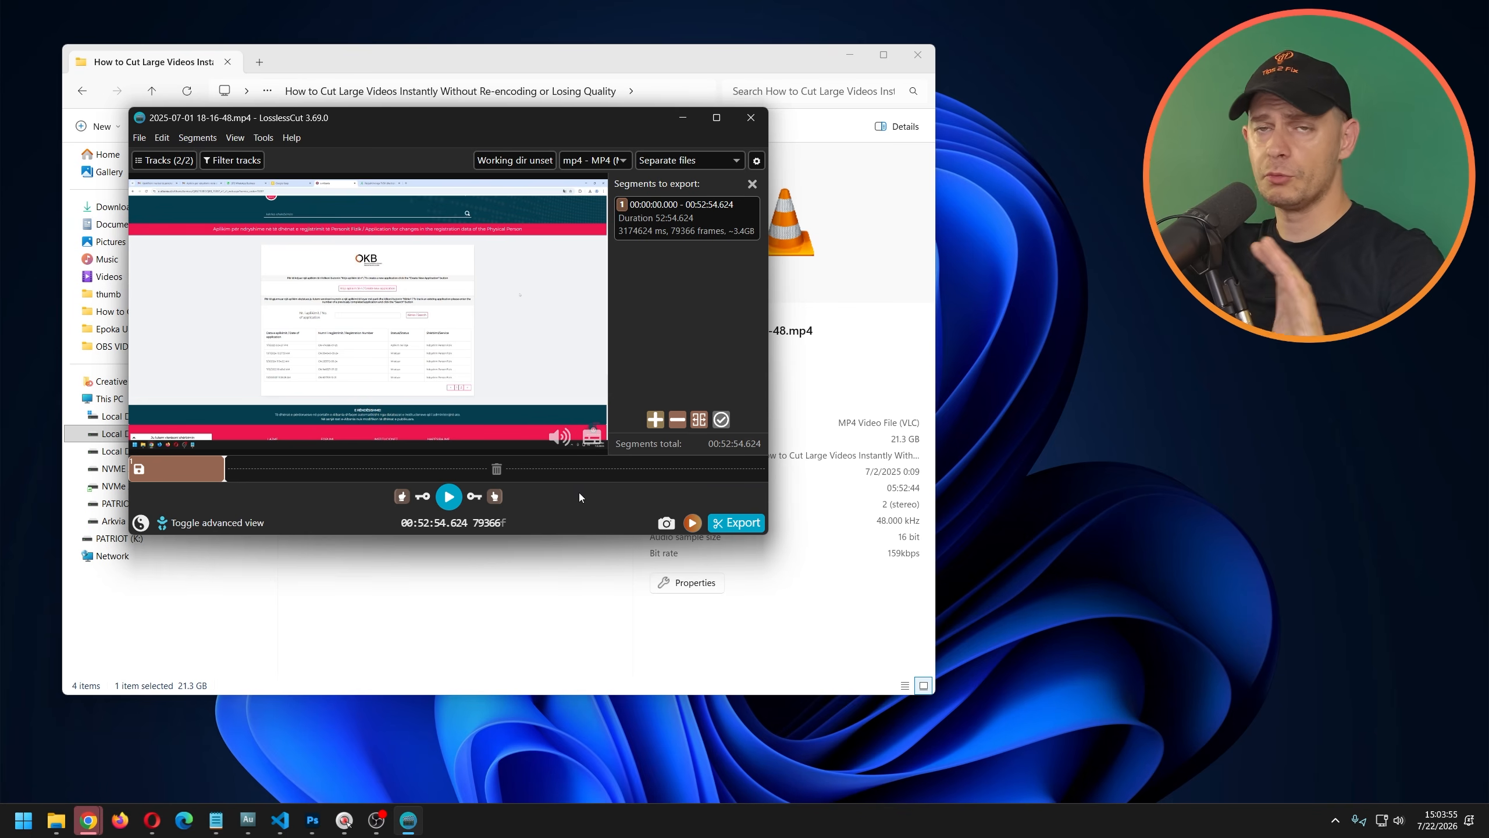
- Review the export options and export the segment as a separate MP4 file with both tracks into the source folder
{"action": "left_click", "coordinate": [752, 523]}
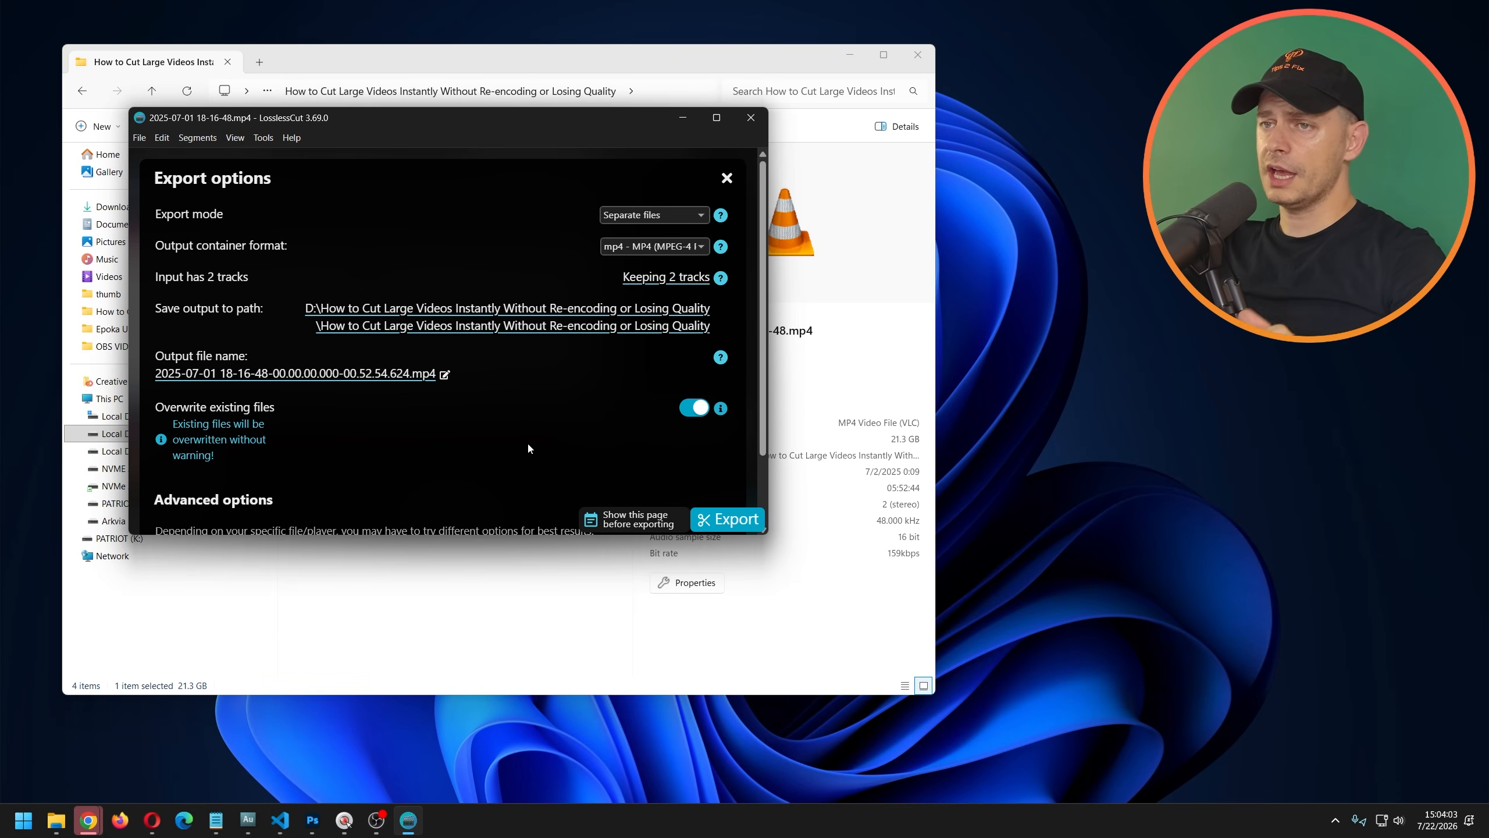
{"action": "scroll", "coordinate": [522, 420], "scroll_direction": "down", "scroll_amount": 1}
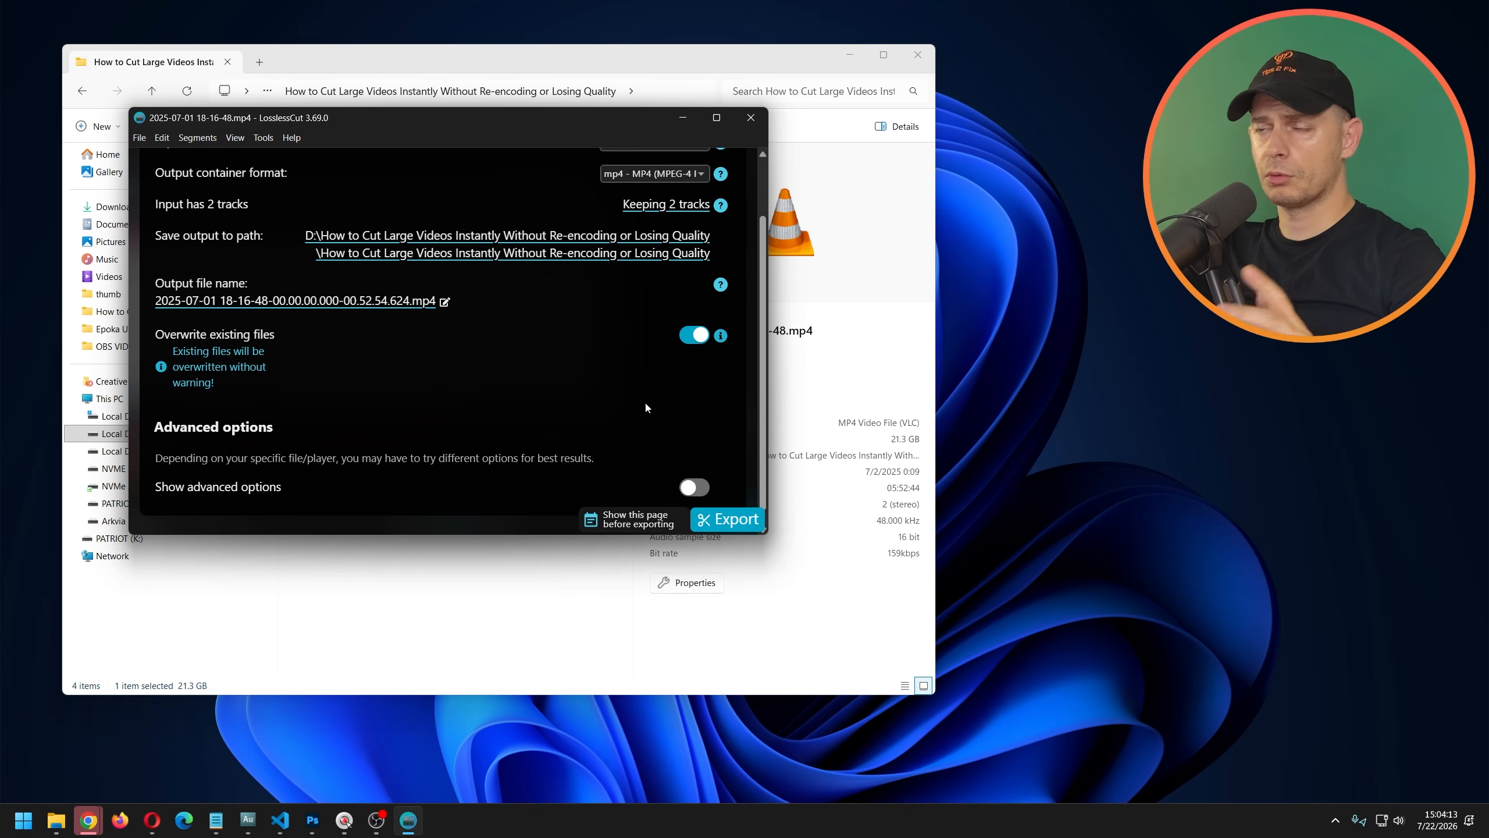
{"action": "scroll", "coordinate": [689, 381], "scroll_direction": "down", "scroll_amount": 1}
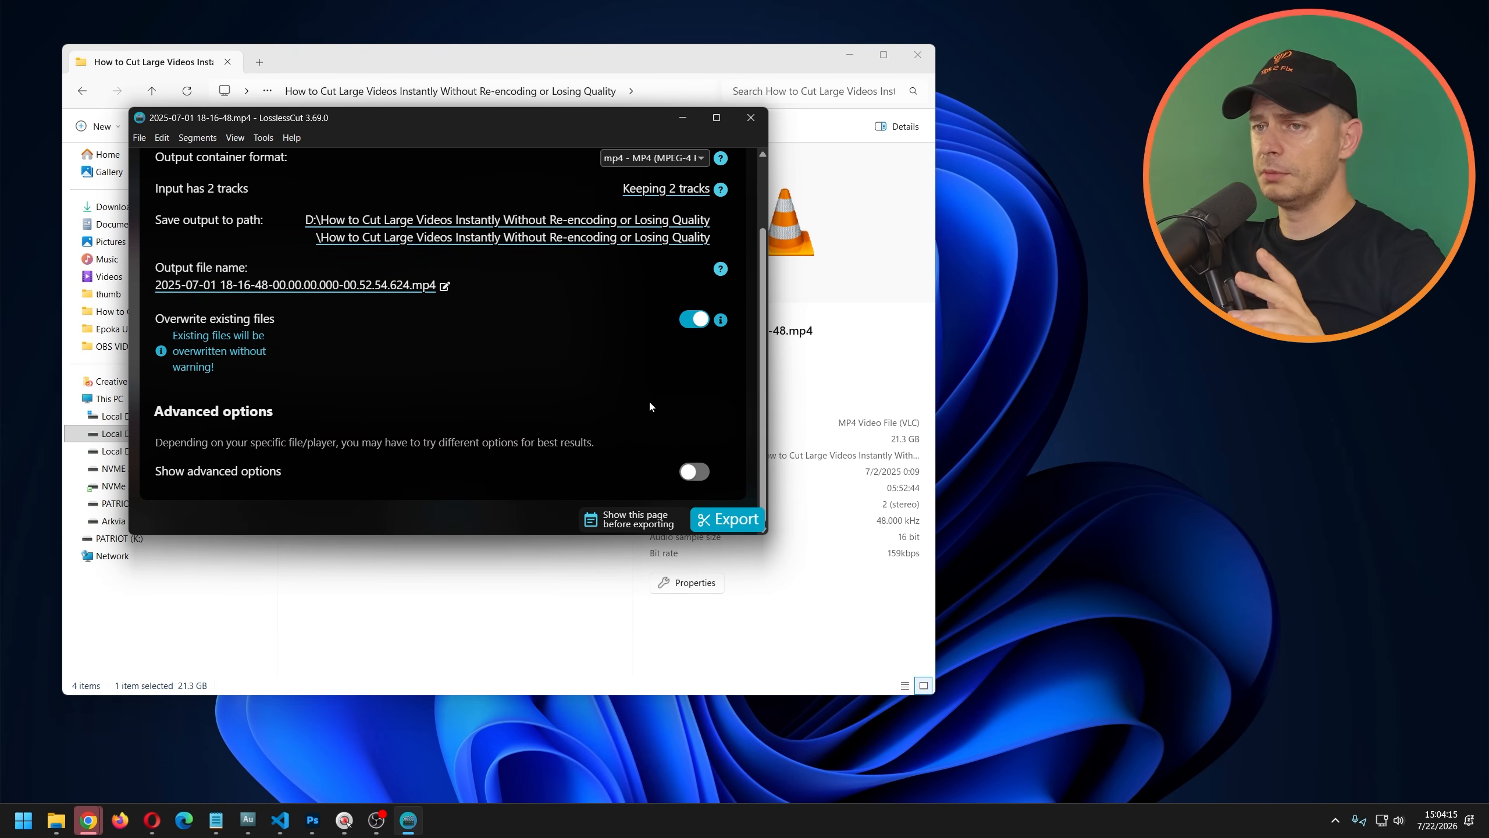
{"action": "scroll", "coordinate": [650, 406], "scroll_direction": "up", "scroll_amount": 3}
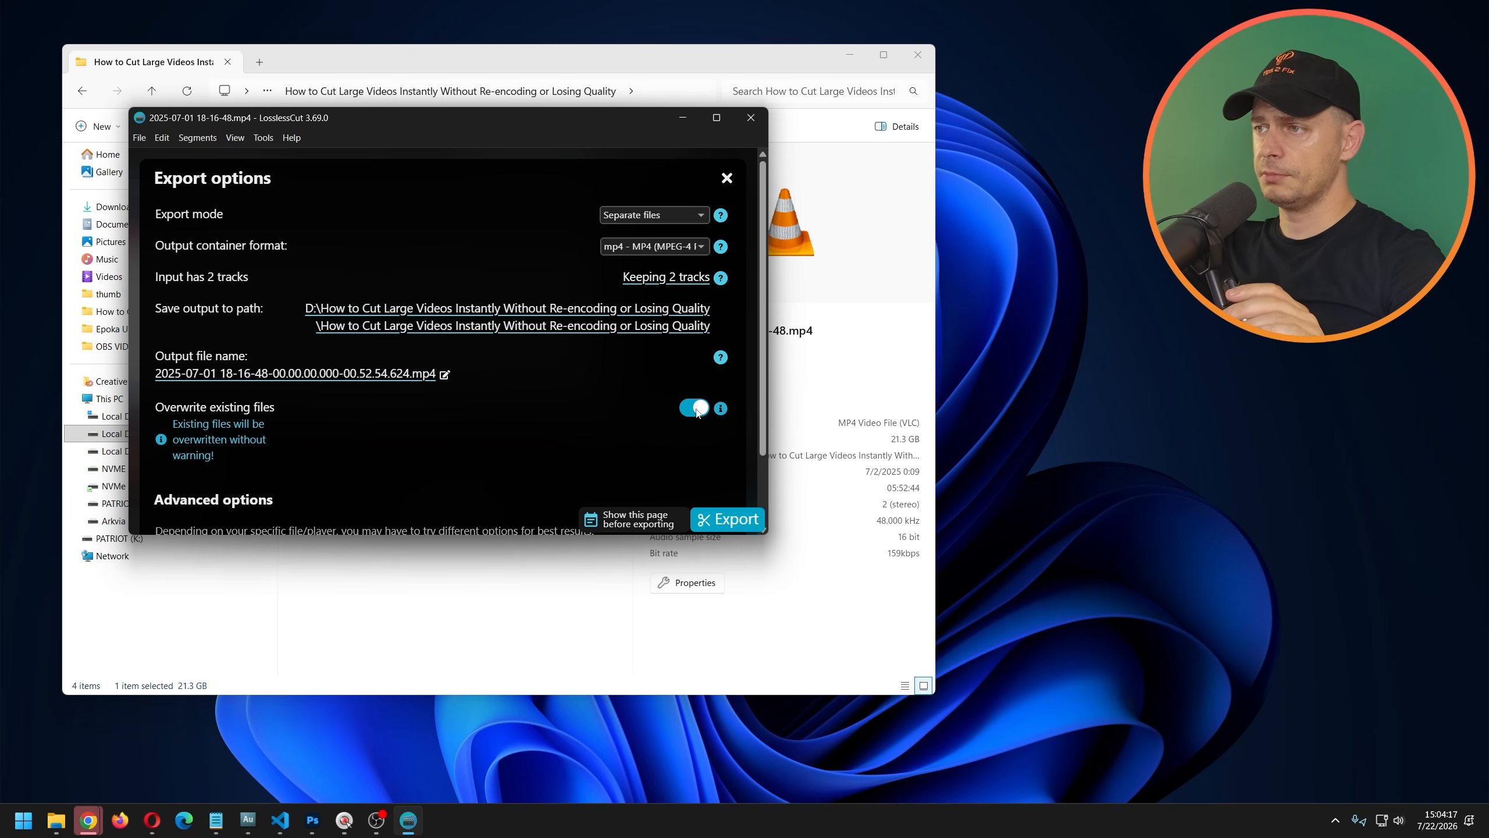
{"action": "scroll", "coordinate": [640, 407], "scroll_direction": "down", "scroll_amount": 3}
{"action": "left_click", "coordinate": [728, 519]}
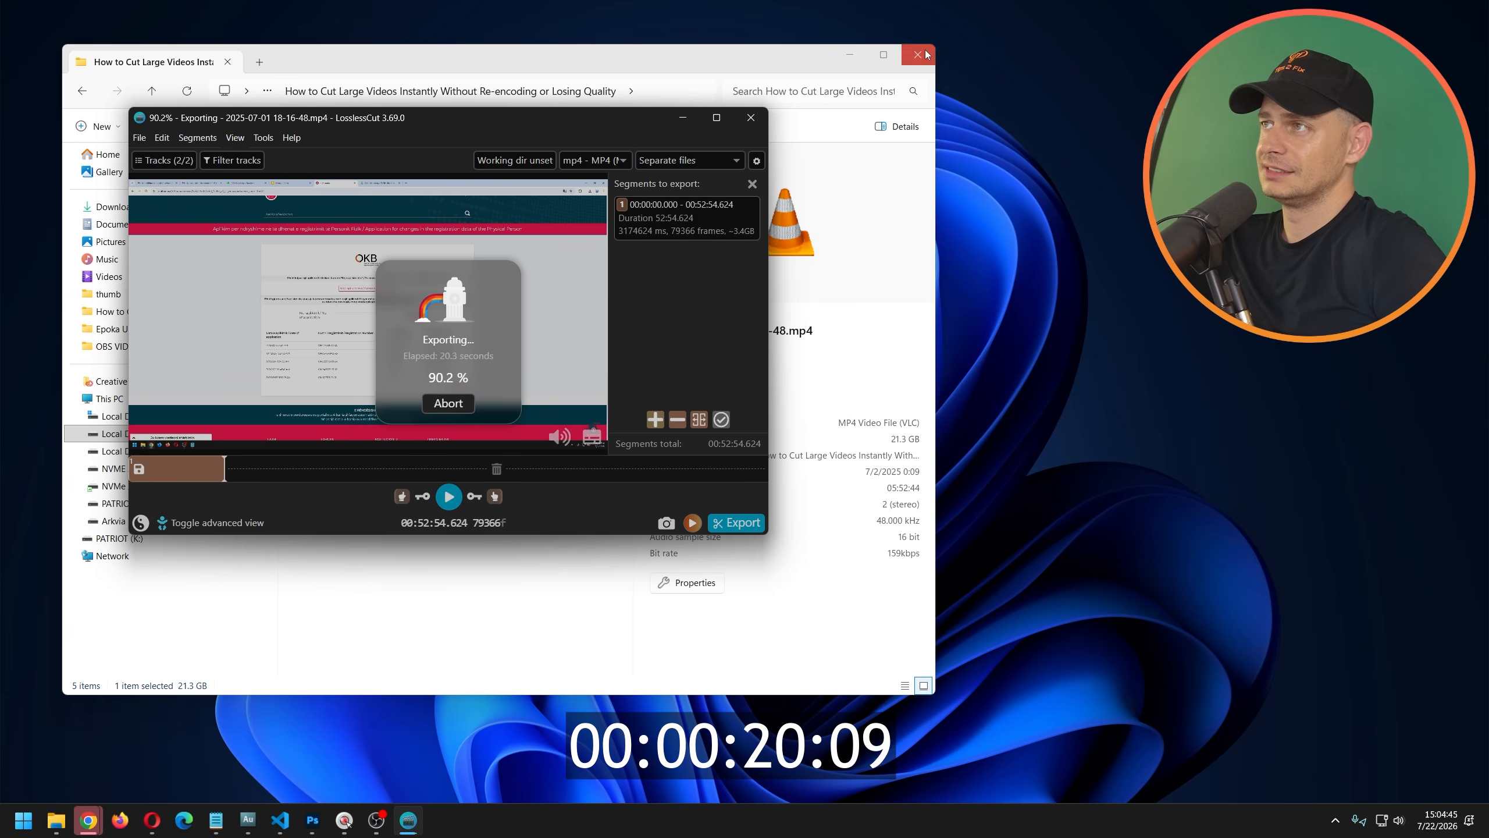
- Close the old File Explorer window and, once the export is done, show the exported file in its folder
{"action": "left_click_drag", "start_coordinate": [736, 66], "coordinate": [824, 136]}
{"action": "left_click", "coordinate": [938, 124]}
{"action": "left_click_drag", "start_coordinate": [585, 112], "coordinate": [598, 168]}
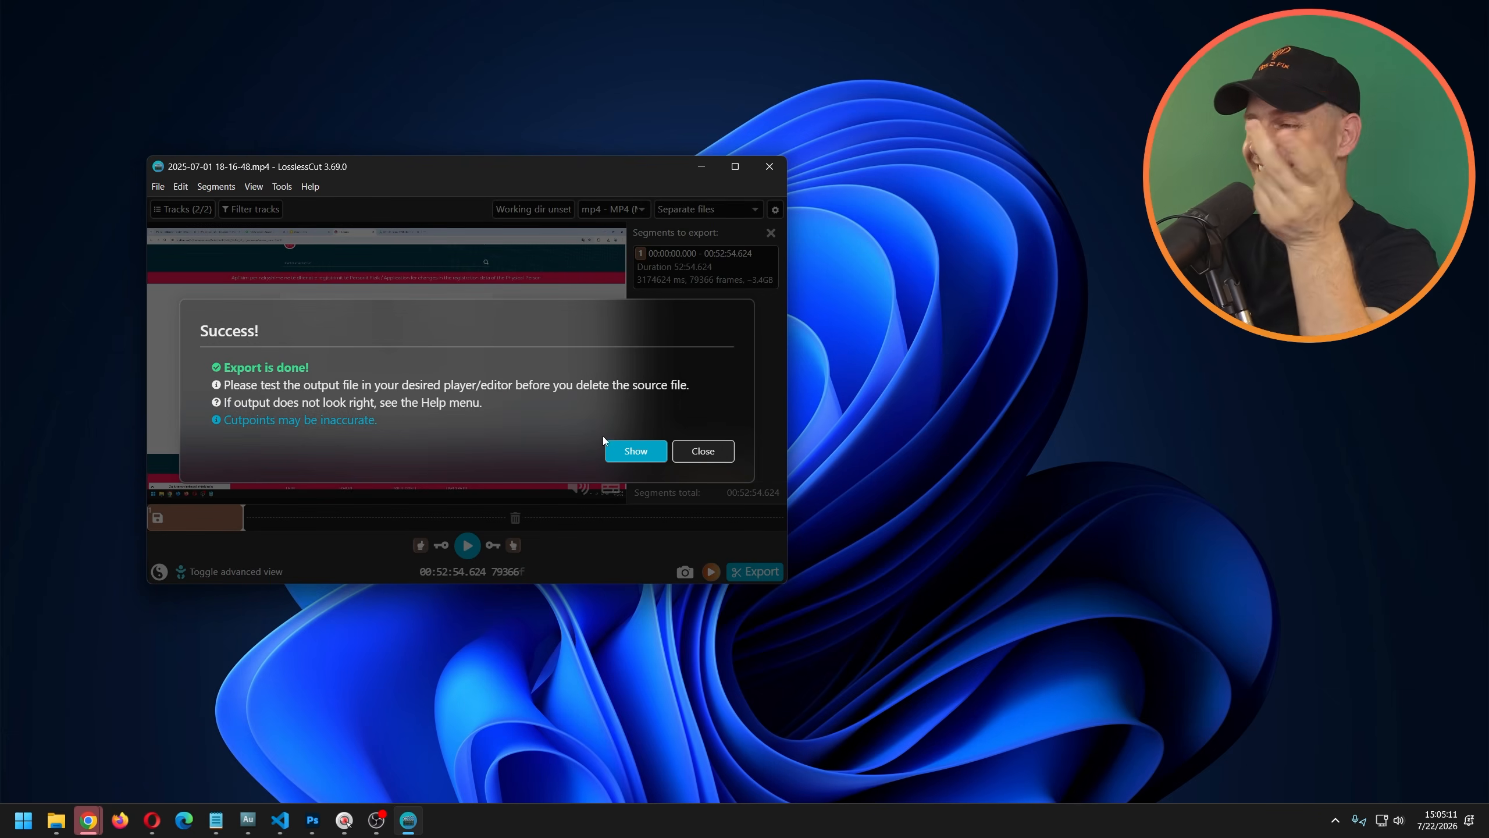
{"action": "left_click", "coordinate": [621, 452]}
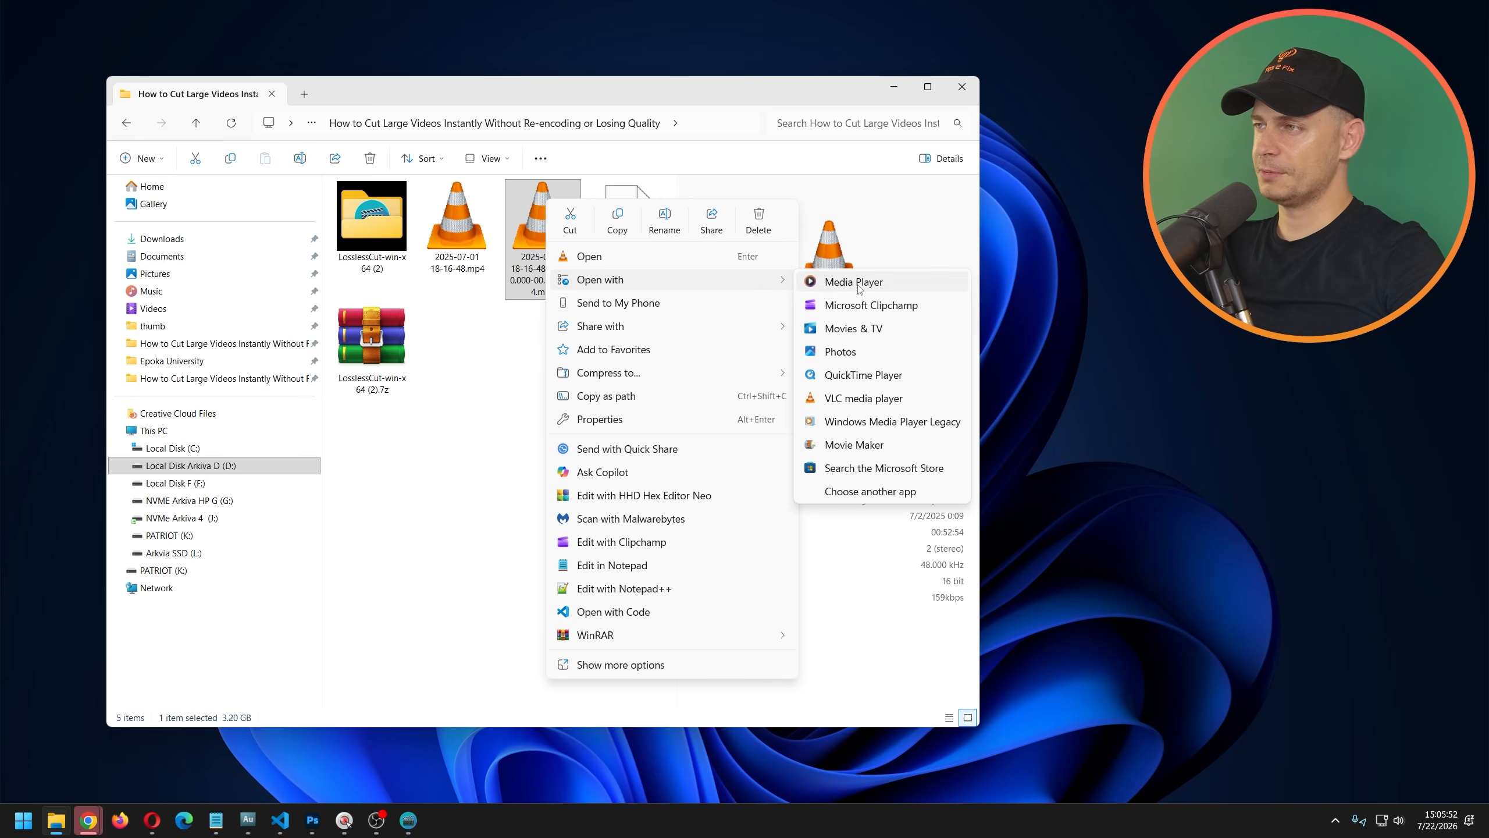
- Play the exported clip in Media Player, pause it, skip ahead to about 0:47:37 to check it, and close the player
{"action": "left_click", "coordinate": [856, 284]}
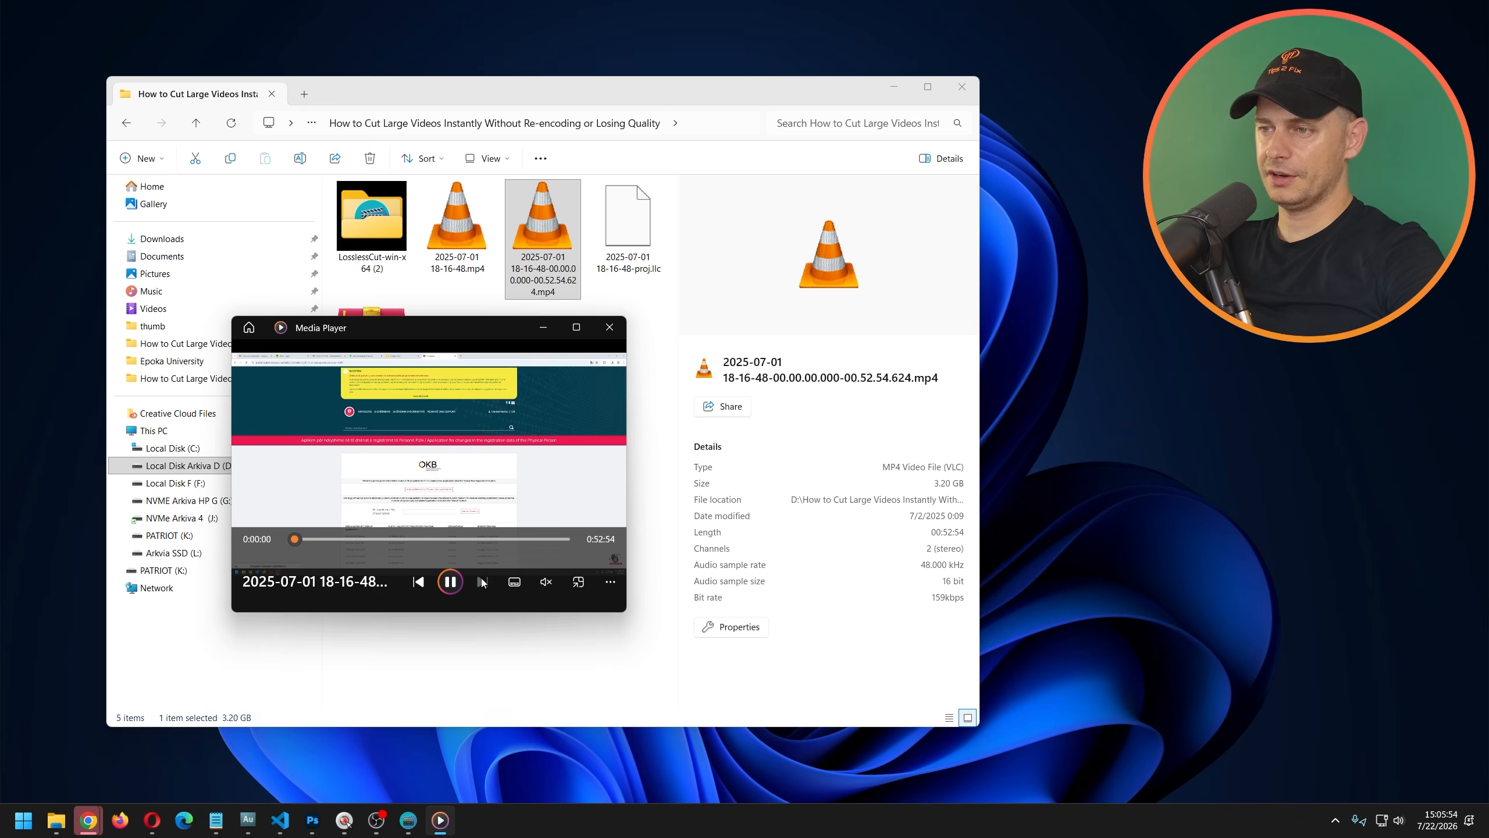
{"action": "left_click", "coordinate": [450, 581]}
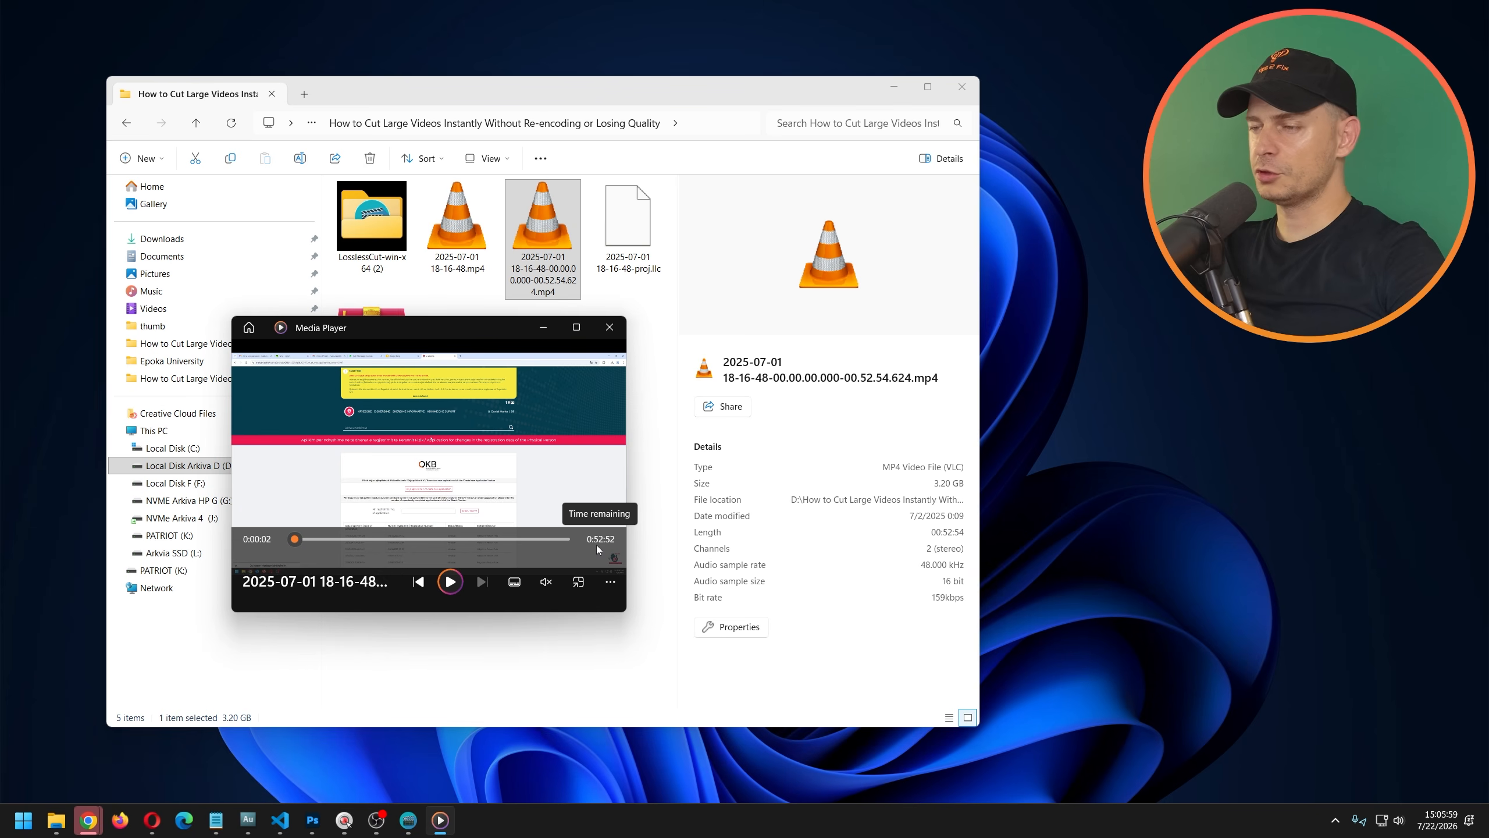
{"action": "left_click_drag", "start_coordinate": [448, 326], "coordinate": [441, 325]}
{"action": "left_click_drag", "start_coordinate": [366, 538], "coordinate": [529, 538]}
{"action": "left_click_drag", "start_coordinate": [444, 324], "coordinate": [397, 324]}
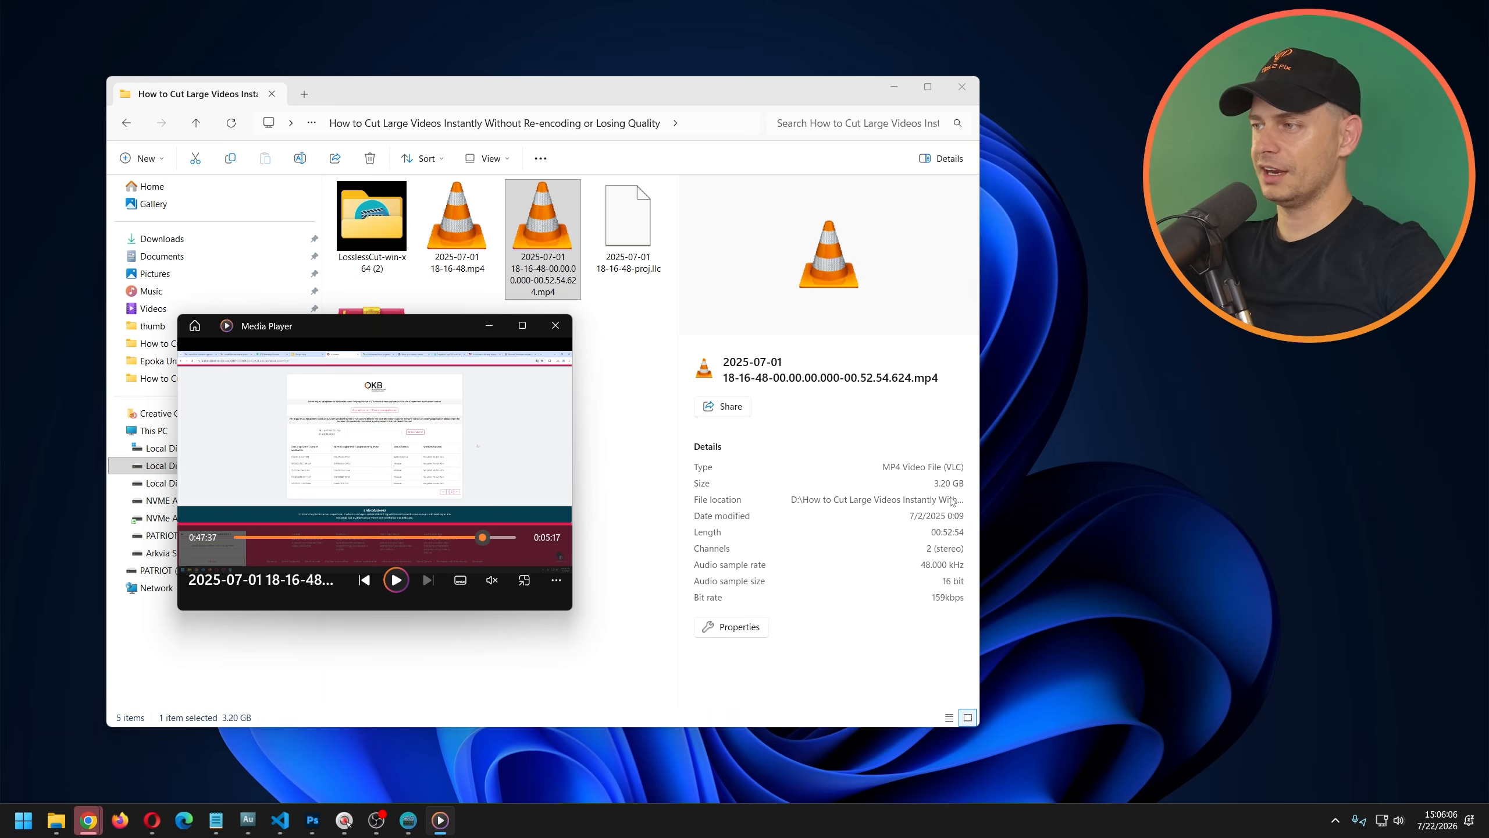
{"action": "left_click", "coordinate": [556, 325]}
{"action": "left_click", "coordinate": [383, 546]}
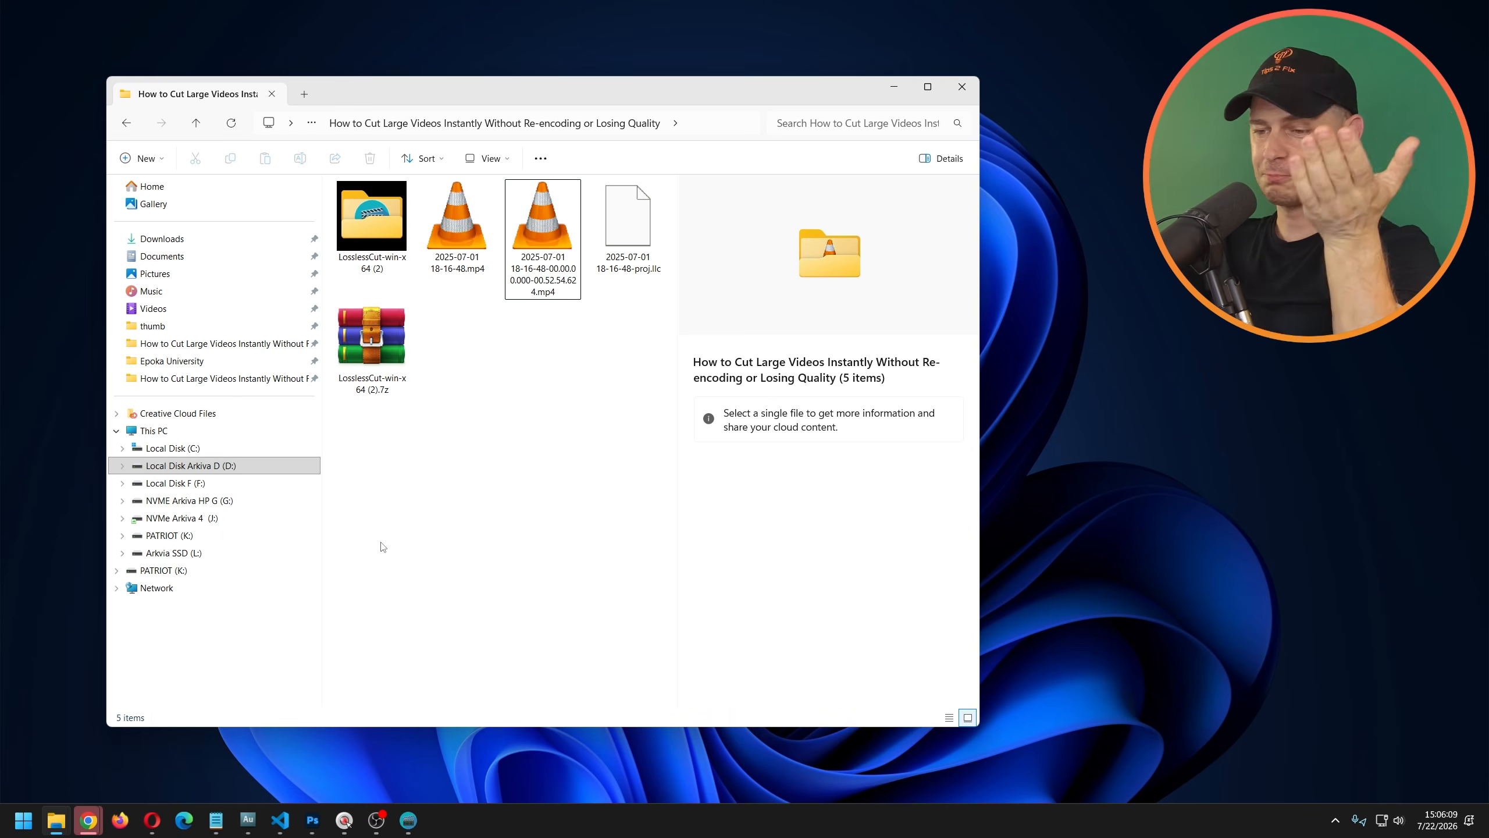